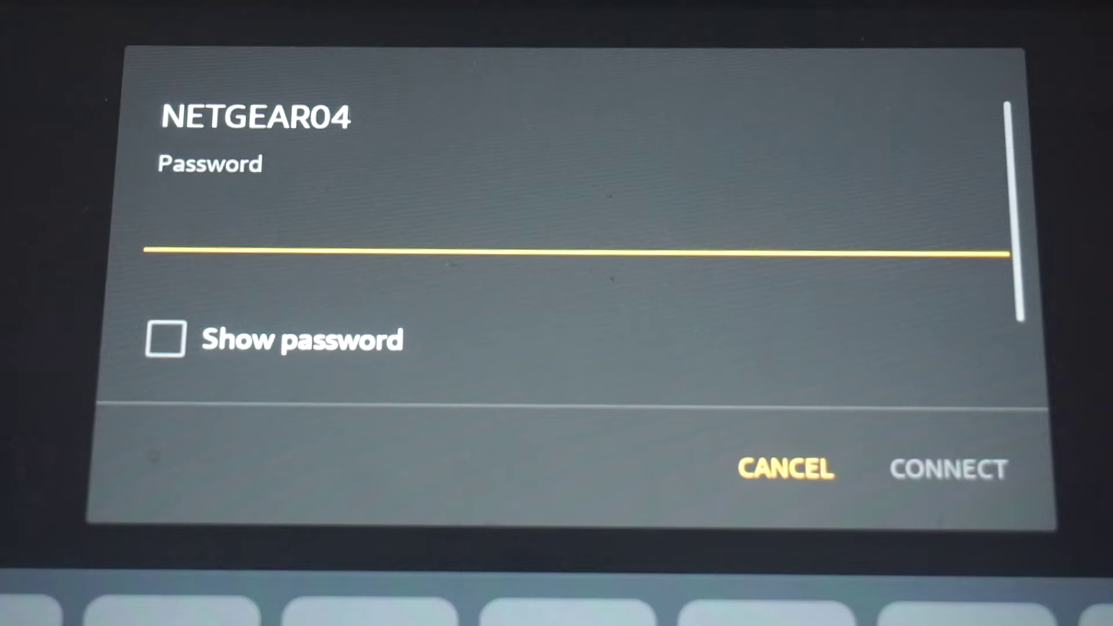
Enter the NETGEAR04 Wi-Fi password from the router label and connect the tablet
text(••••2•6)
click(948, 470)
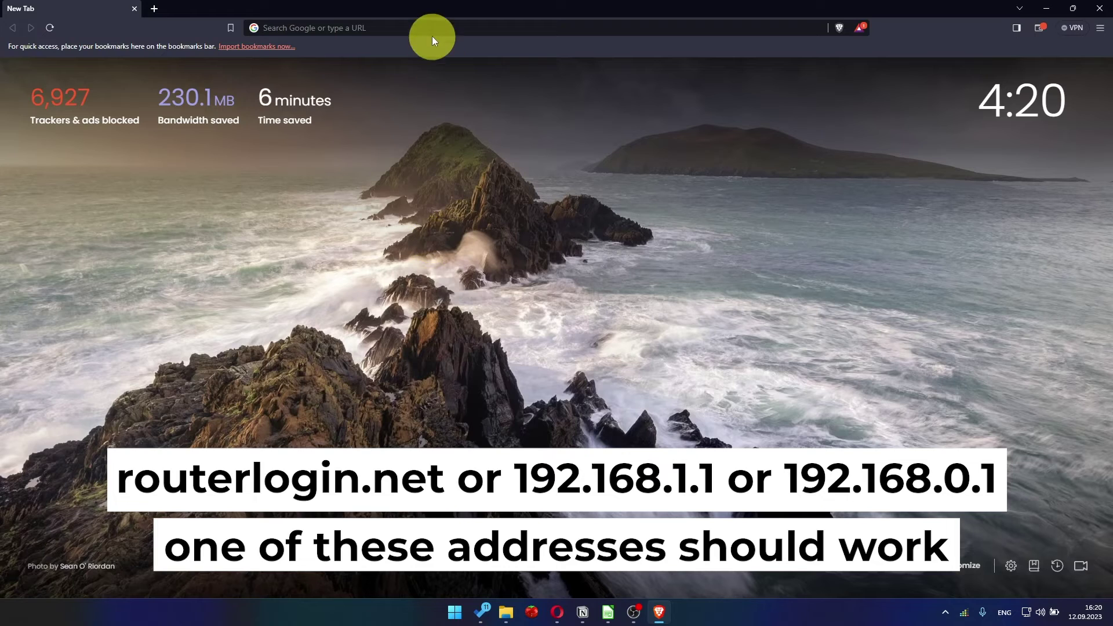
Load 192.168.1.1 in Brave to reach the NETGEAR Terms and Conditions page
click(432, 36)
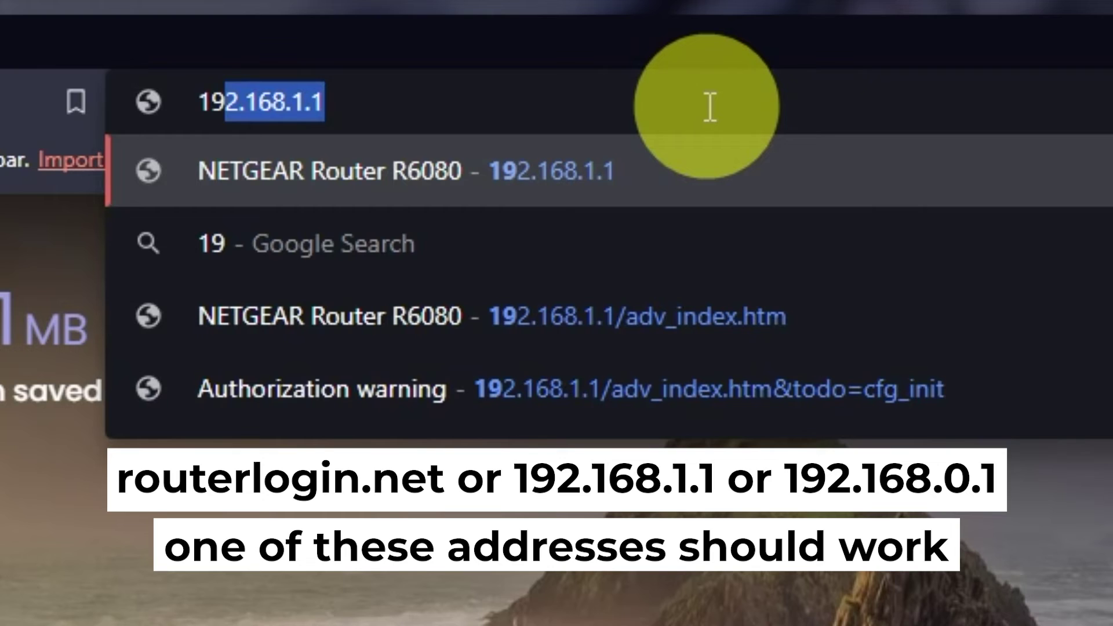
text(2.168)
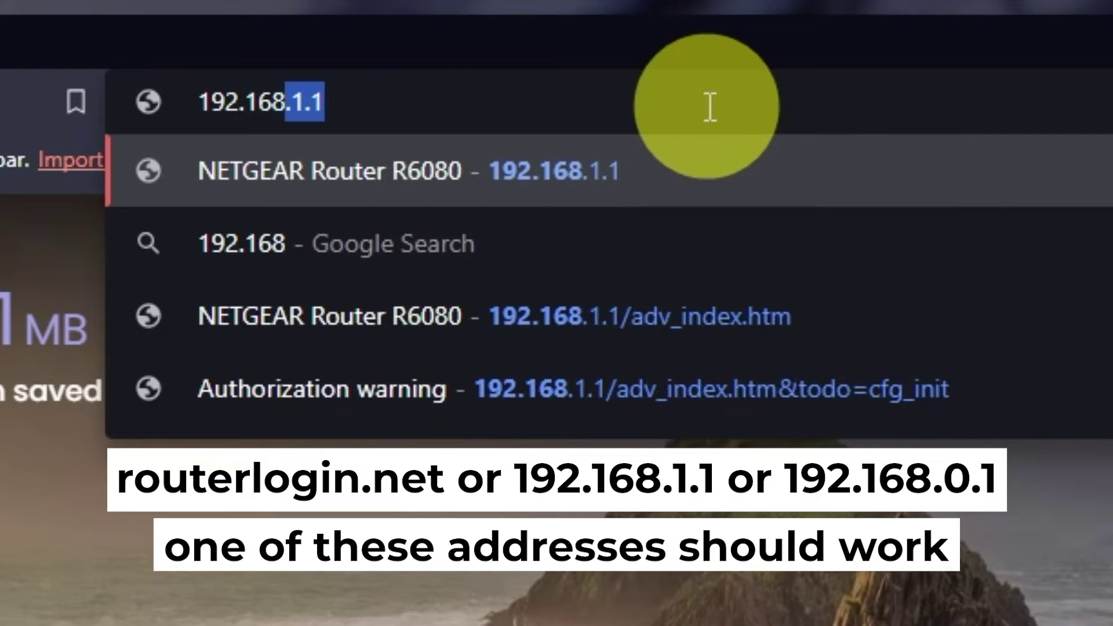
text(.1.1)
key(Return)
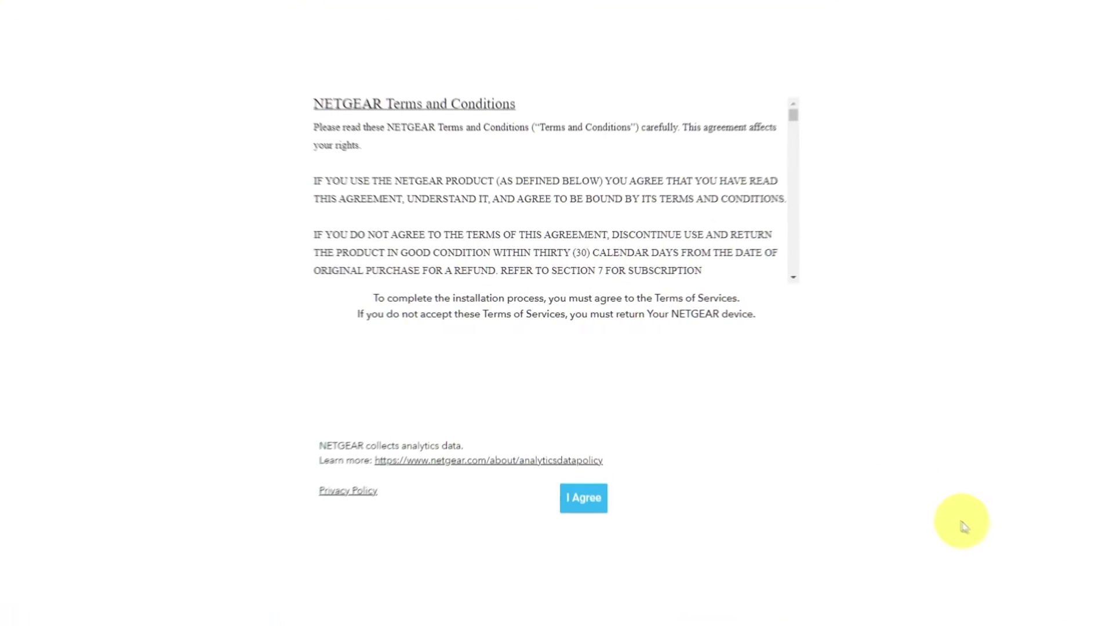
Accept the NETGEAR terms, then continue past the Welcome and Internet detected pages
click(616, 562)
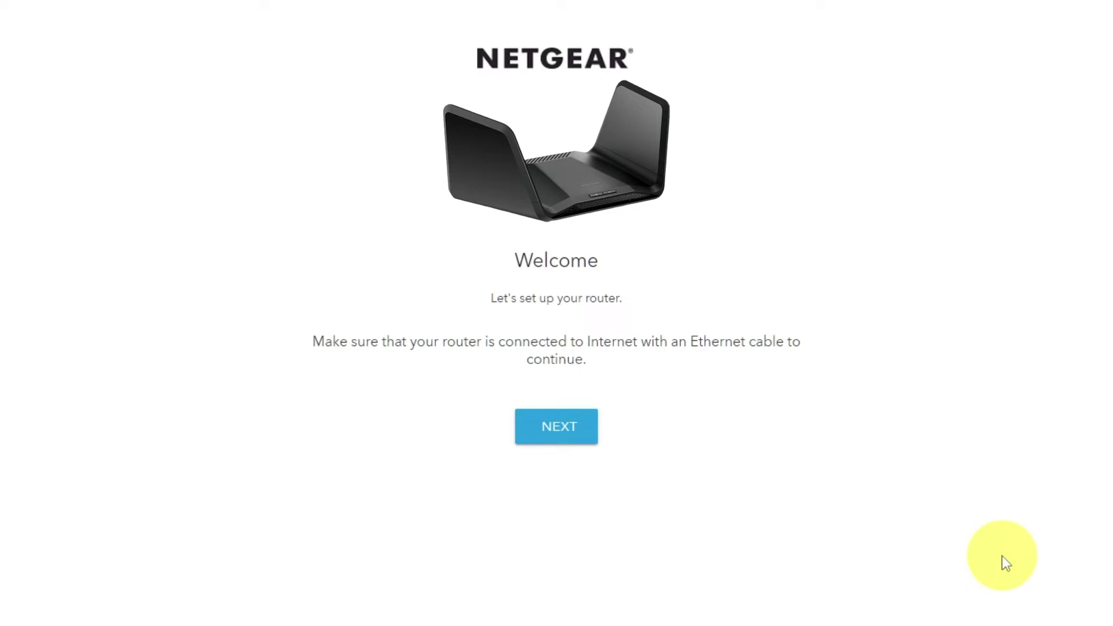
click(574, 436)
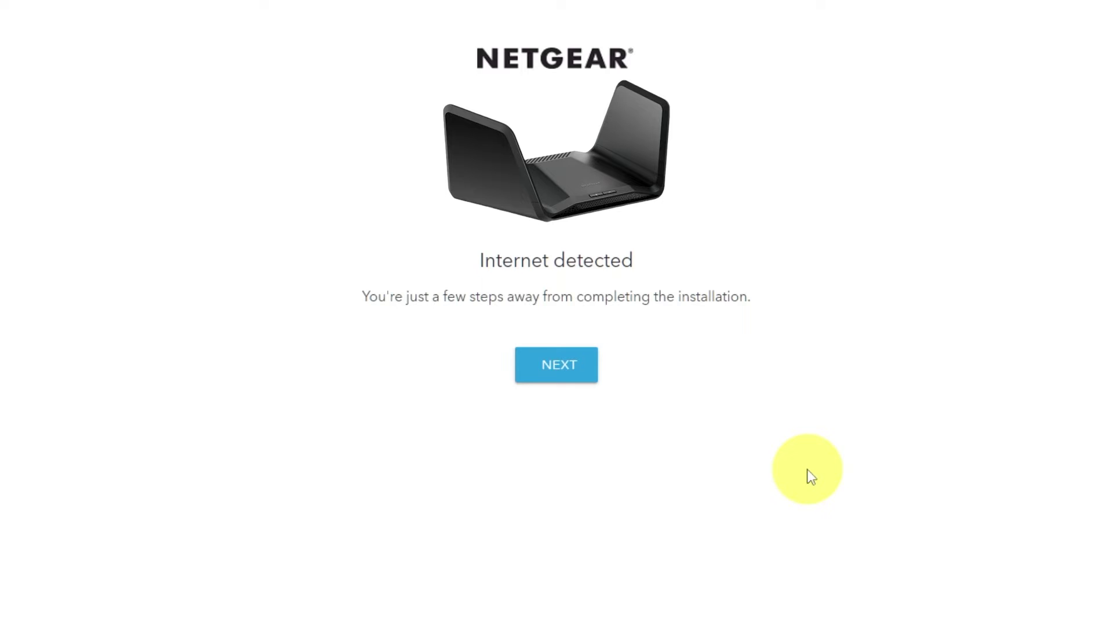
click(560, 378)
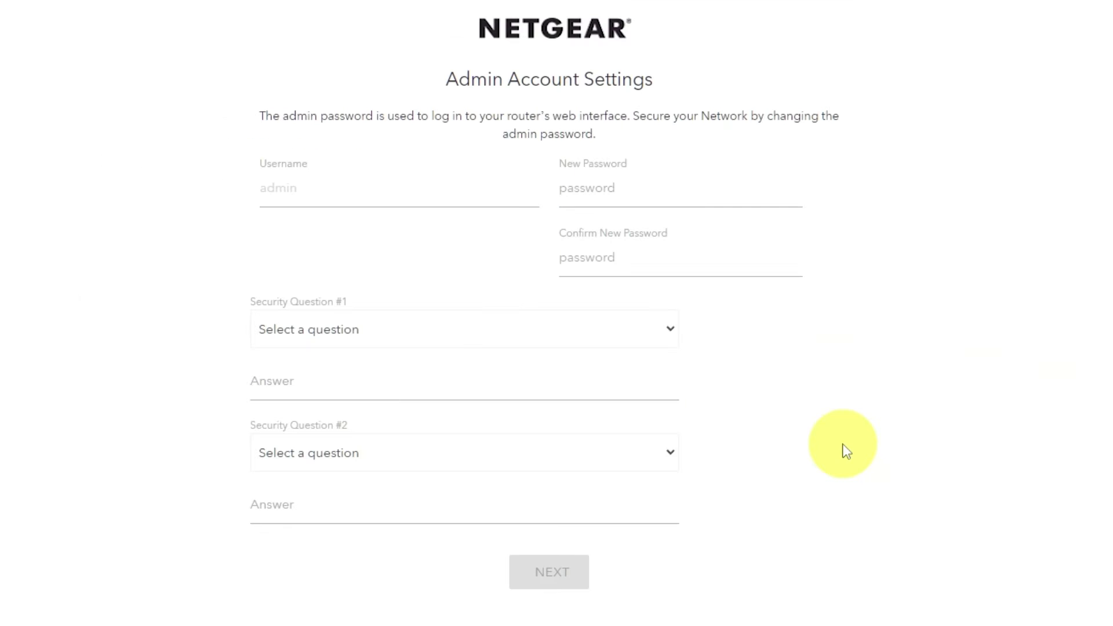
Enter and confirm the new admin password
click(630, 192)
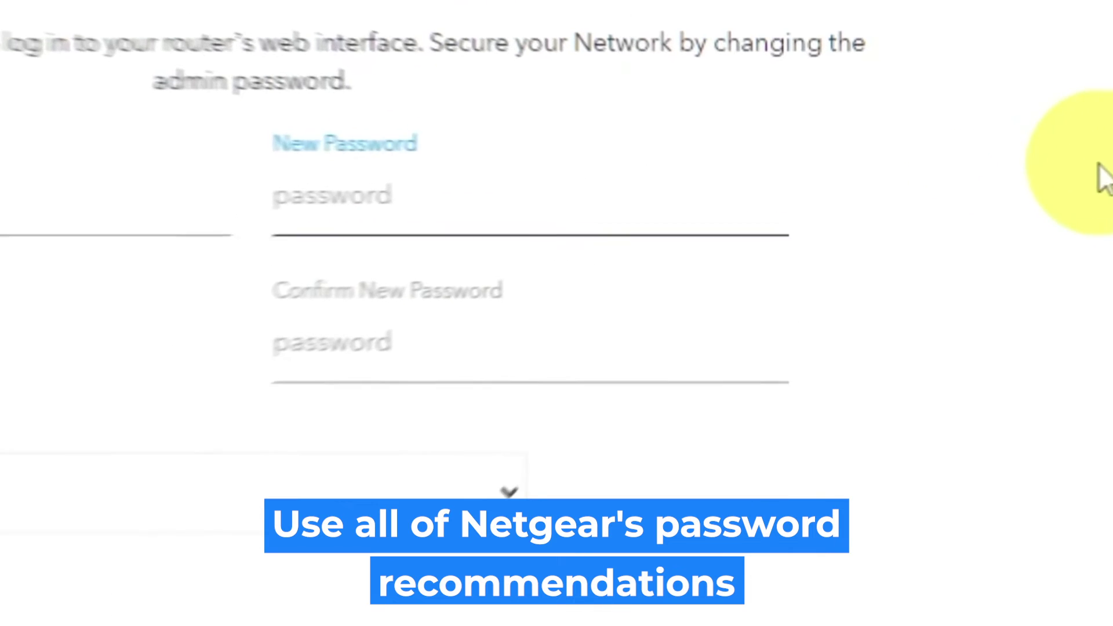
text(•)
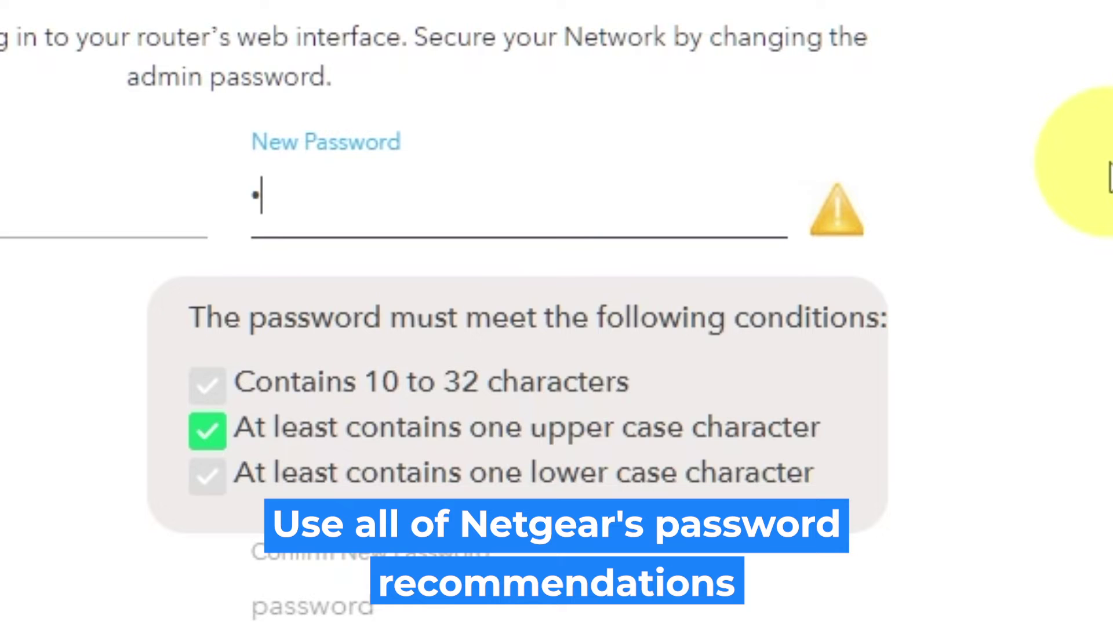
text(•••••••)
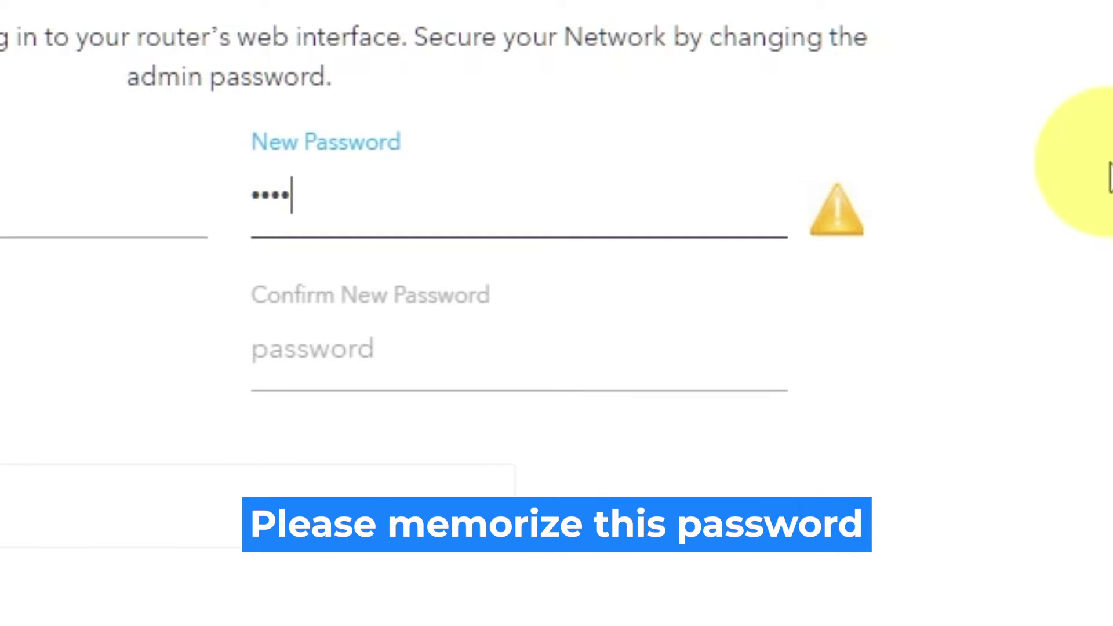
text(•)
click(678, 353)
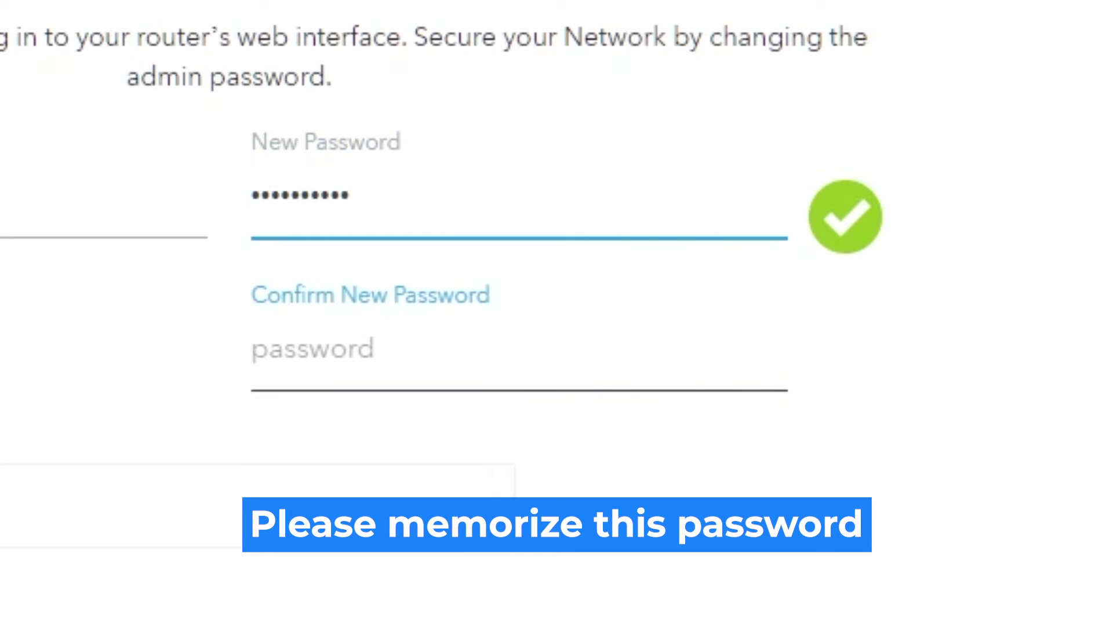
text(••••••••)
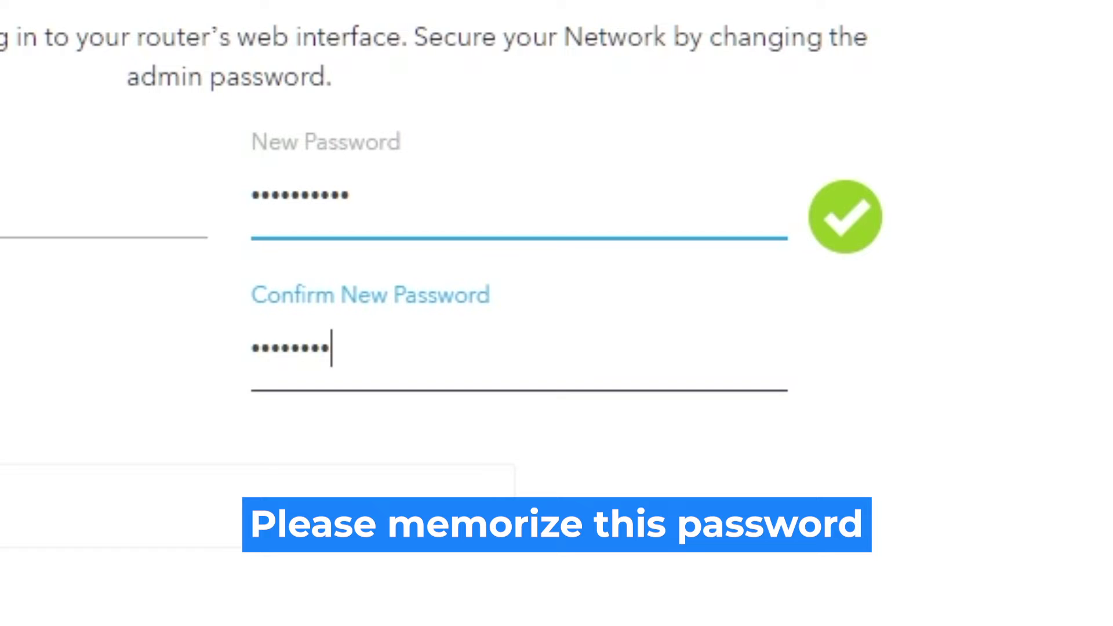
text(••)
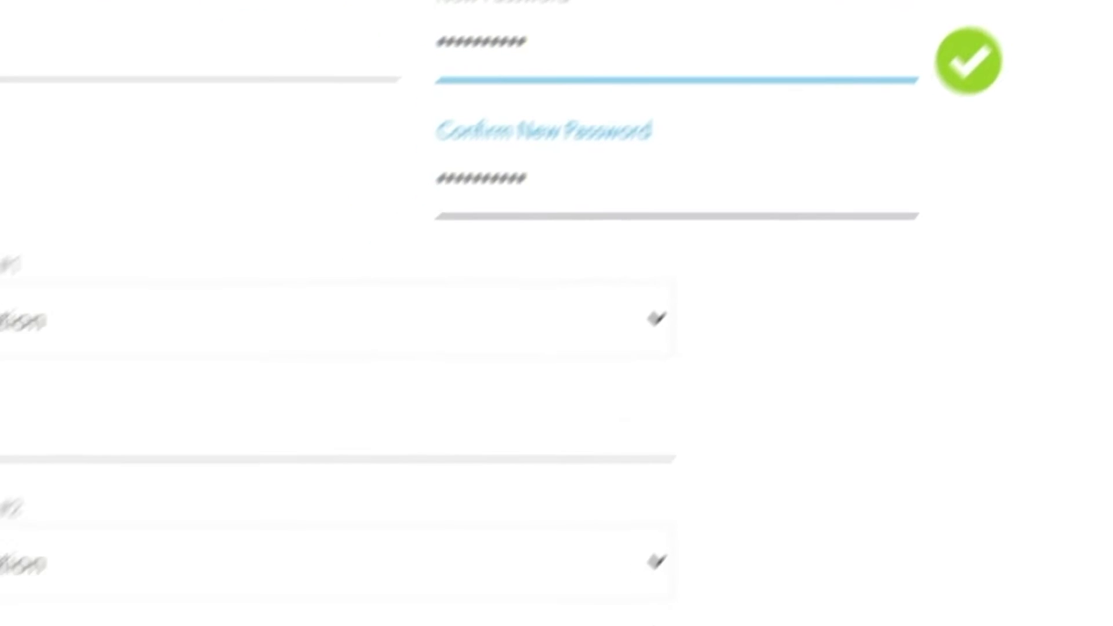
Choose the NETGEAR product and best friend's first name security questions and answer both
click(497, 505)
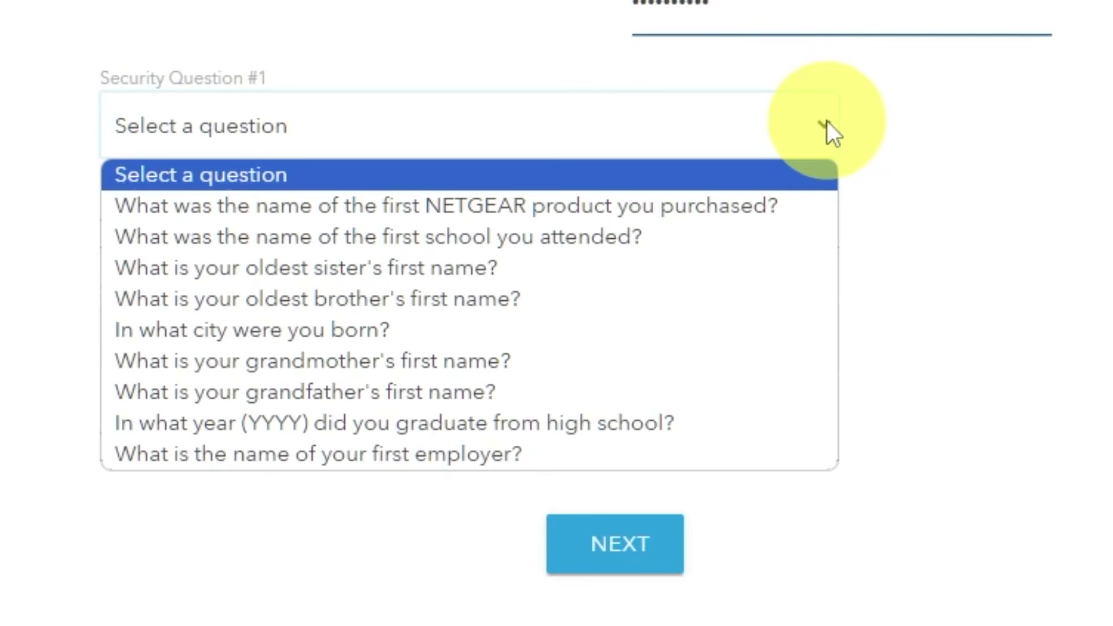
click(753, 205)
click(677, 226)
text(999)
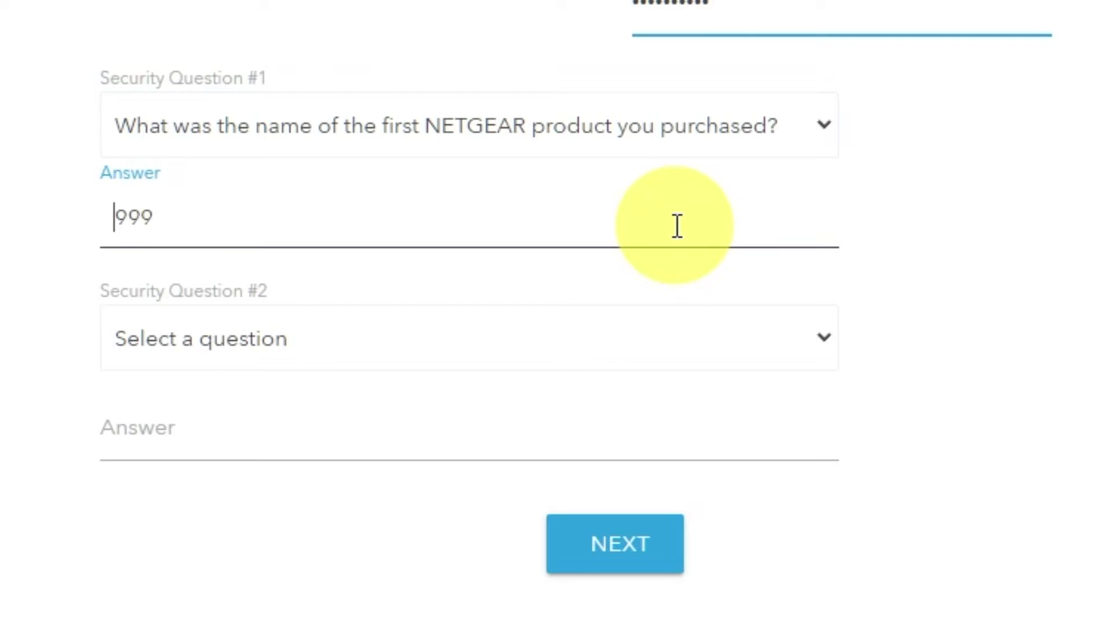
click(823, 342)
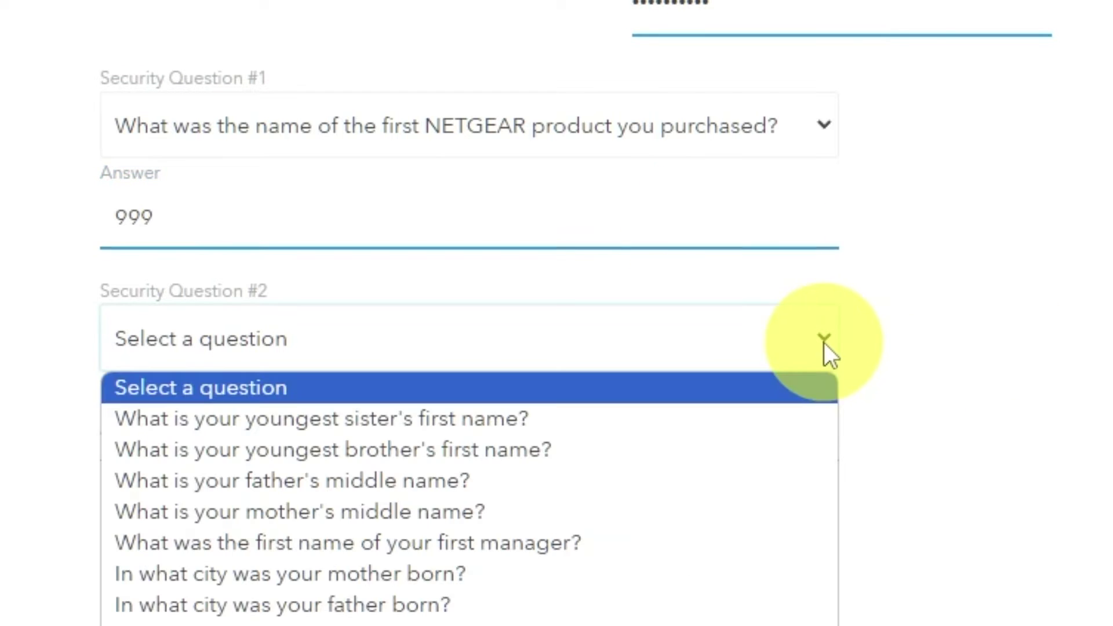
click(467, 619)
click(410, 444)
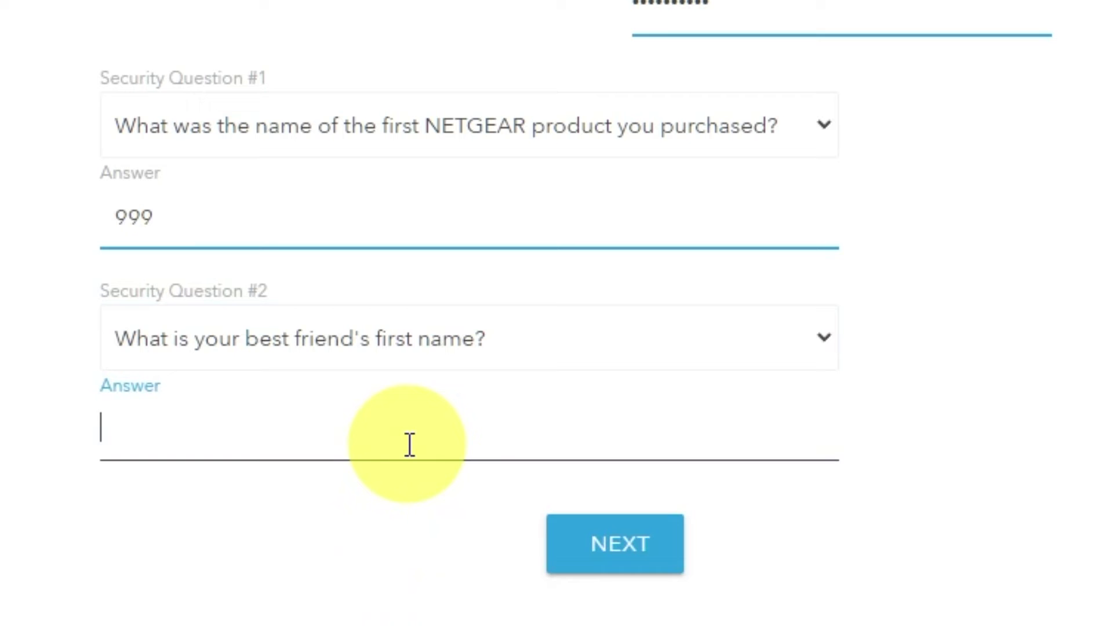
text(bob)
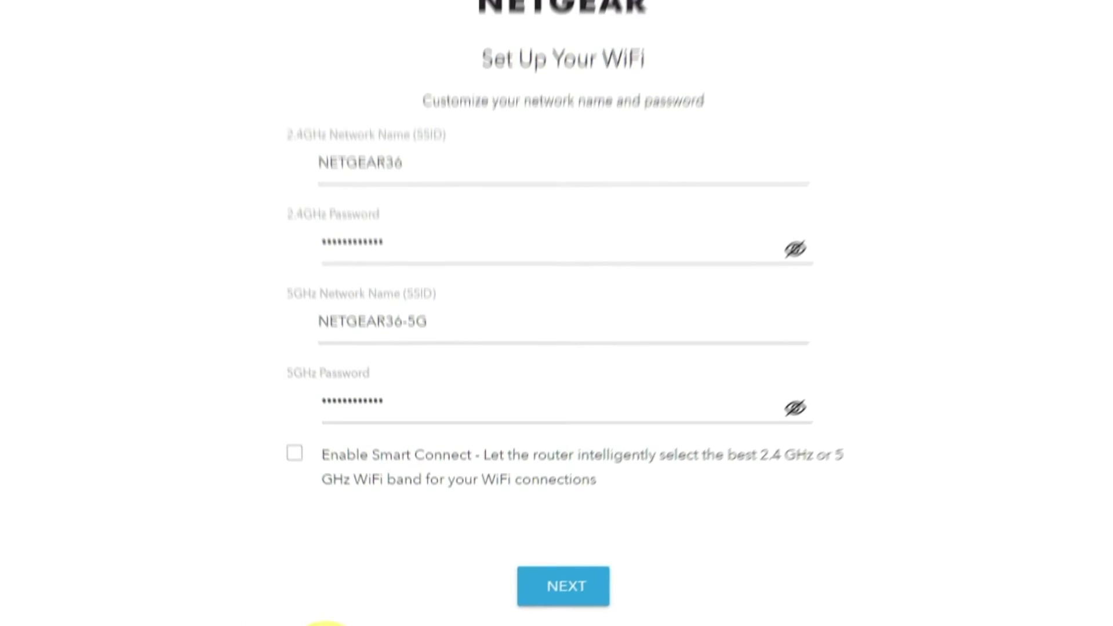
Review the NETGEAR36 and NETGEAR36-5G names and passwords unchanged, then save the WiFi setup
click(776, 278)
click(776, 428)
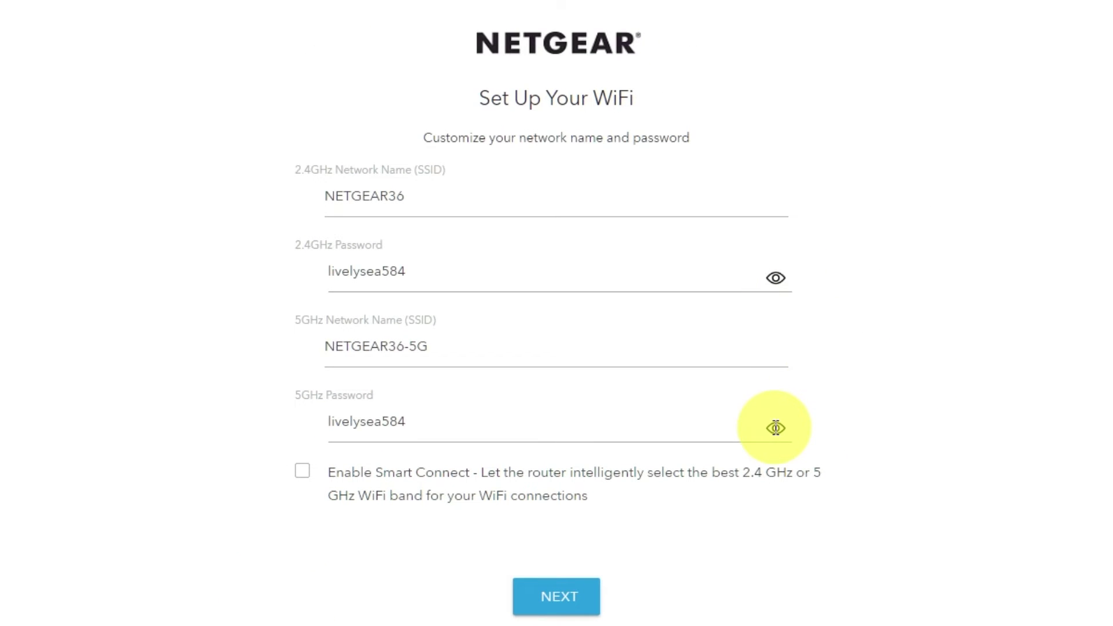
click(776, 428)
click(776, 278)
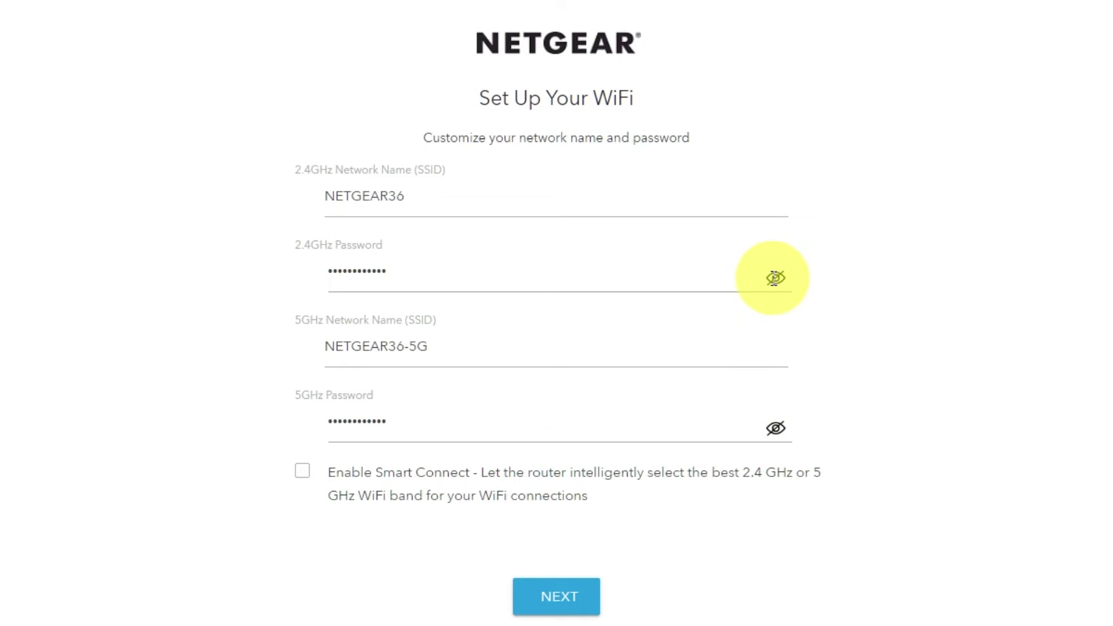
click(367, 195)
drag(430, 346, 380, 346)
click(377, 423)
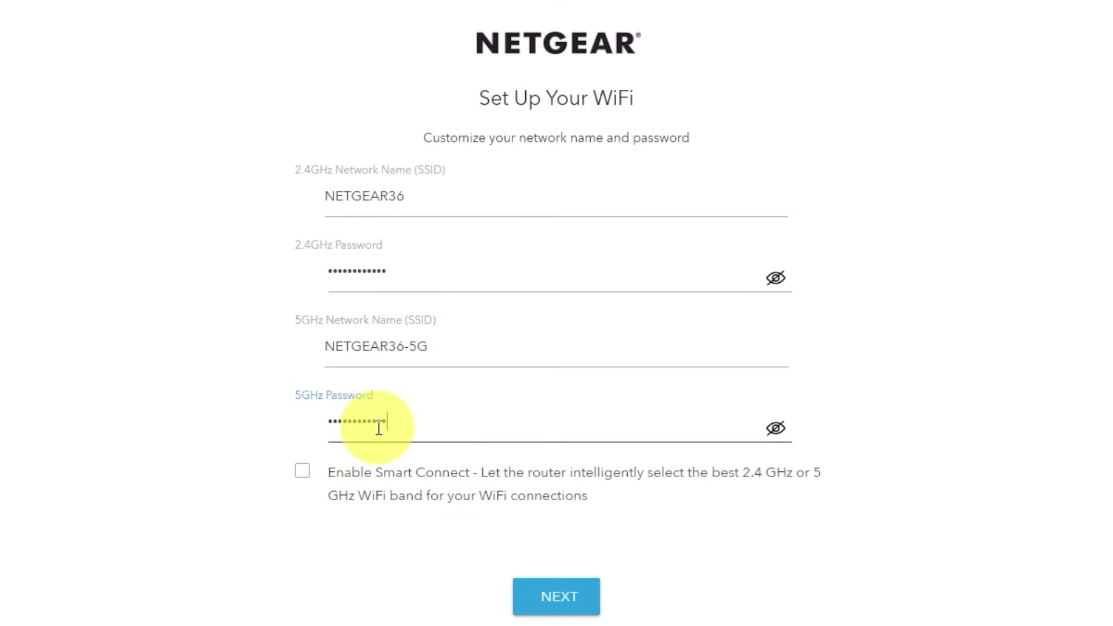
click(582, 595)
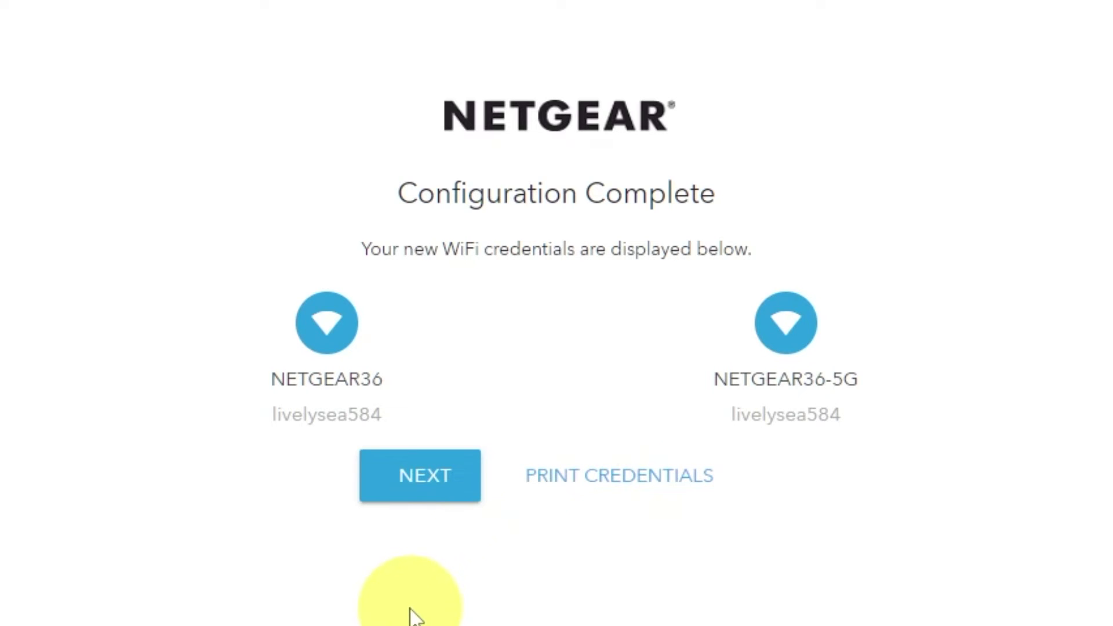
Continue past Configuration Complete and the firmware check showing V1.0.14.134 is current
click(415, 487)
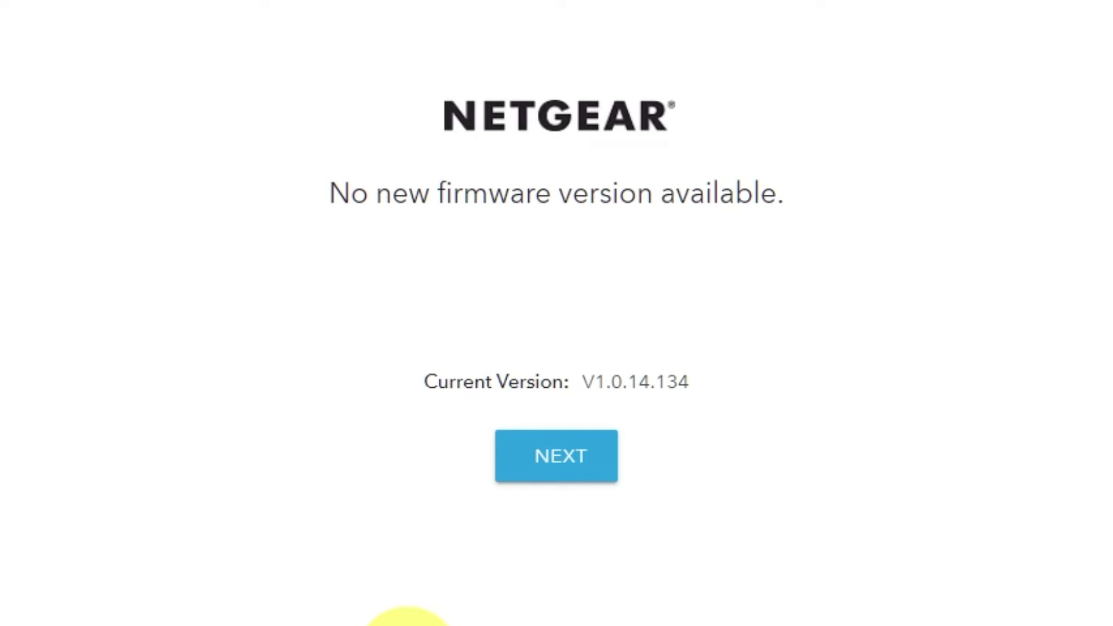
click(586, 476)
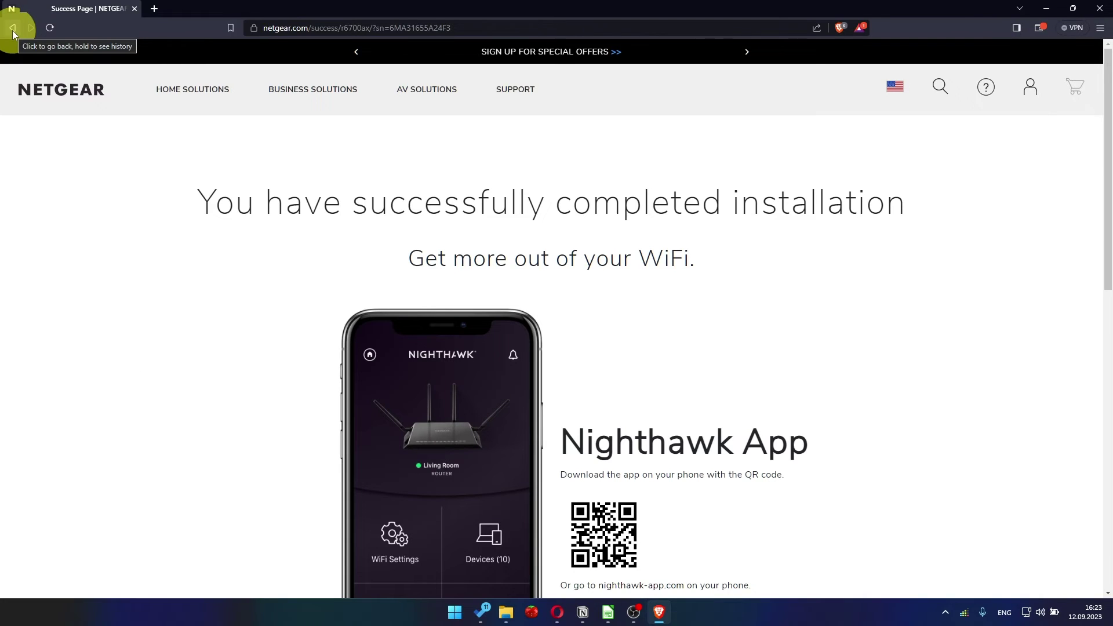
Replace the browser address with 192.168.1.1 and load the router login
click(286, 27)
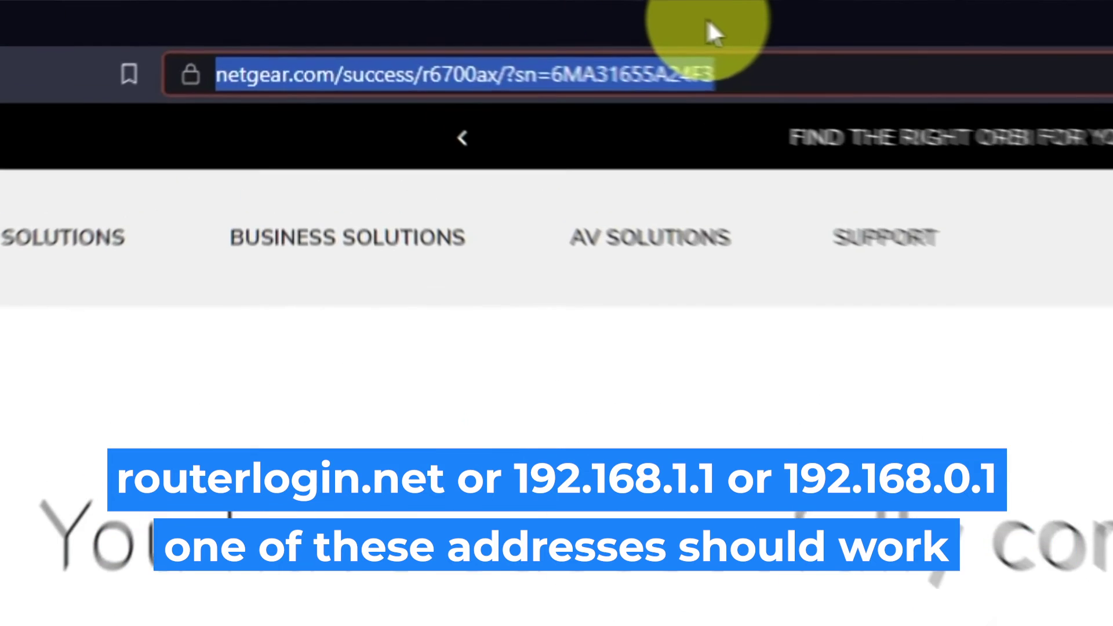
key(BackSpace)
text(192.168.1.1)
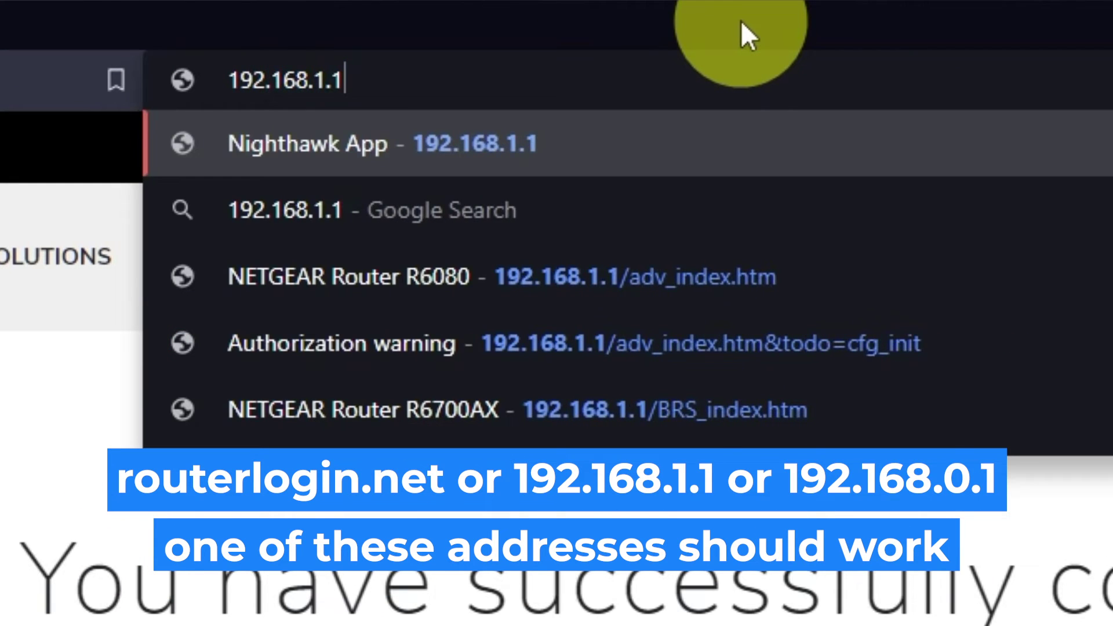
key(Return)
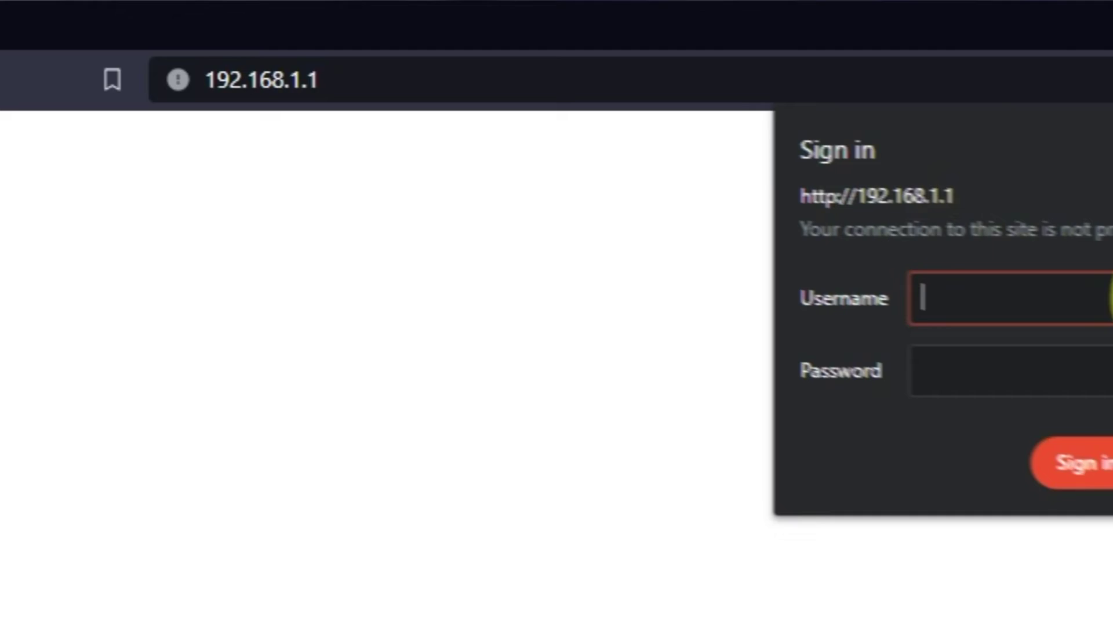
Sign in as admin with the router password and dismiss the NETGEAR Armor popup
text(admin)
key(Tab)
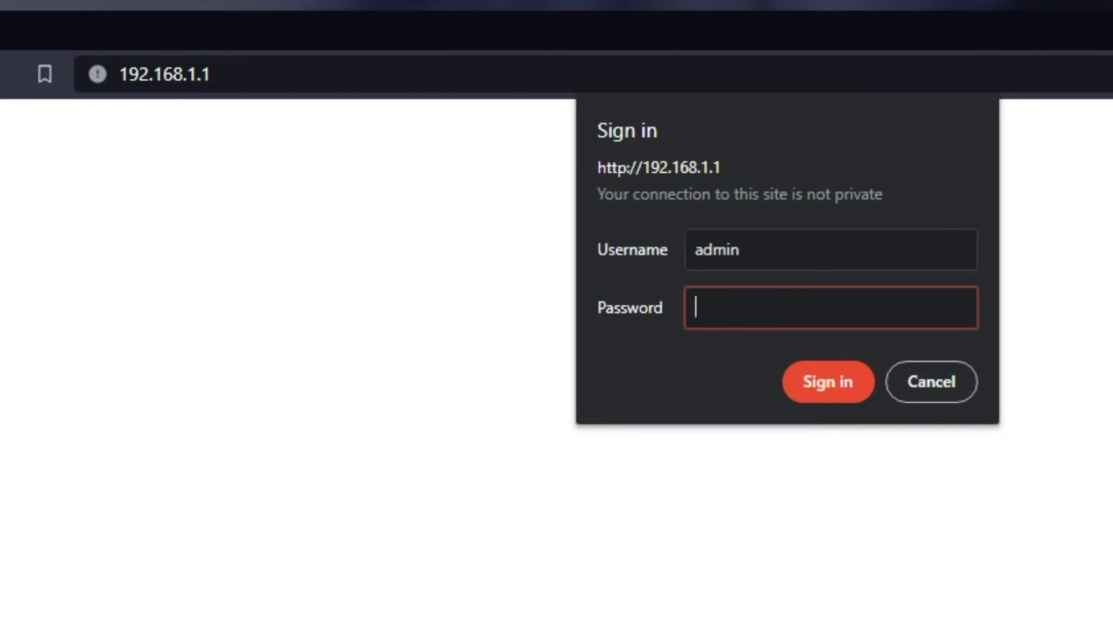
text(*********)
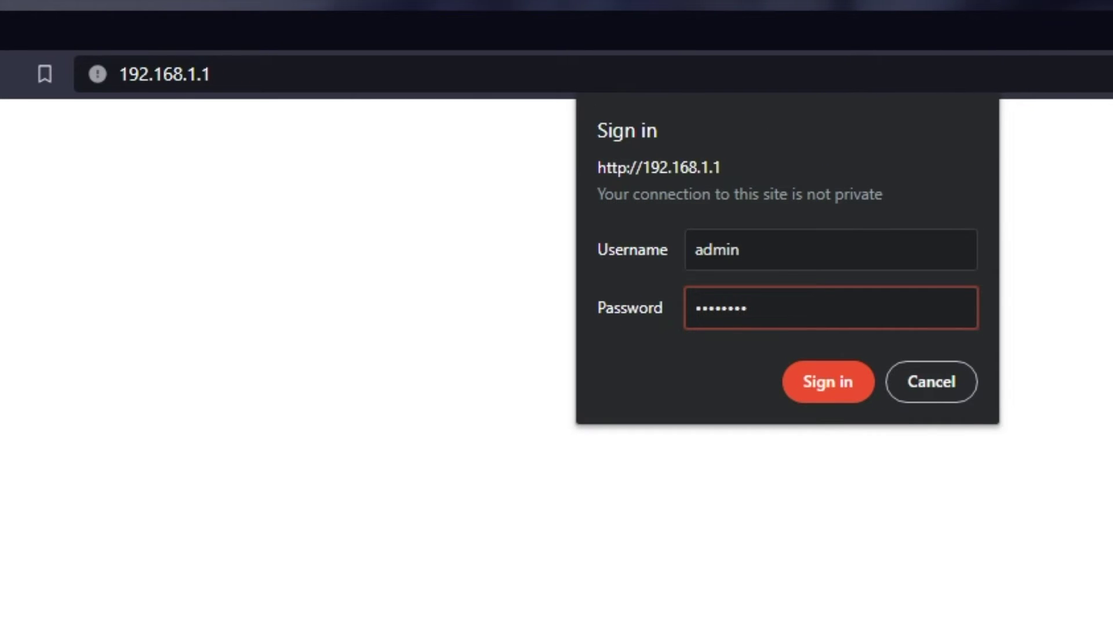
click(815, 385)
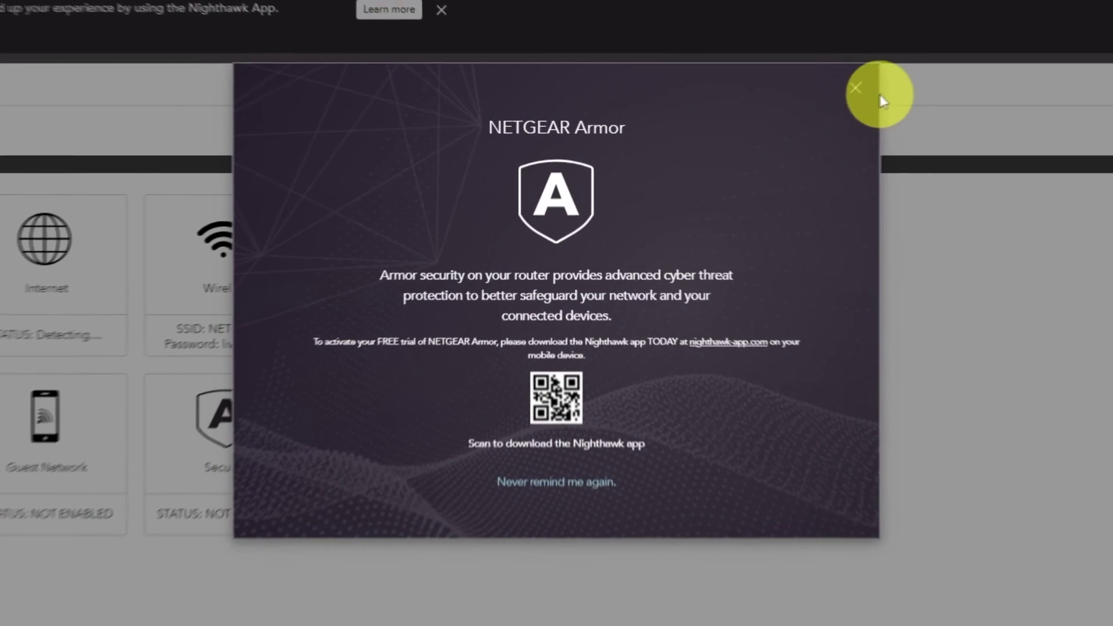
click(880, 82)
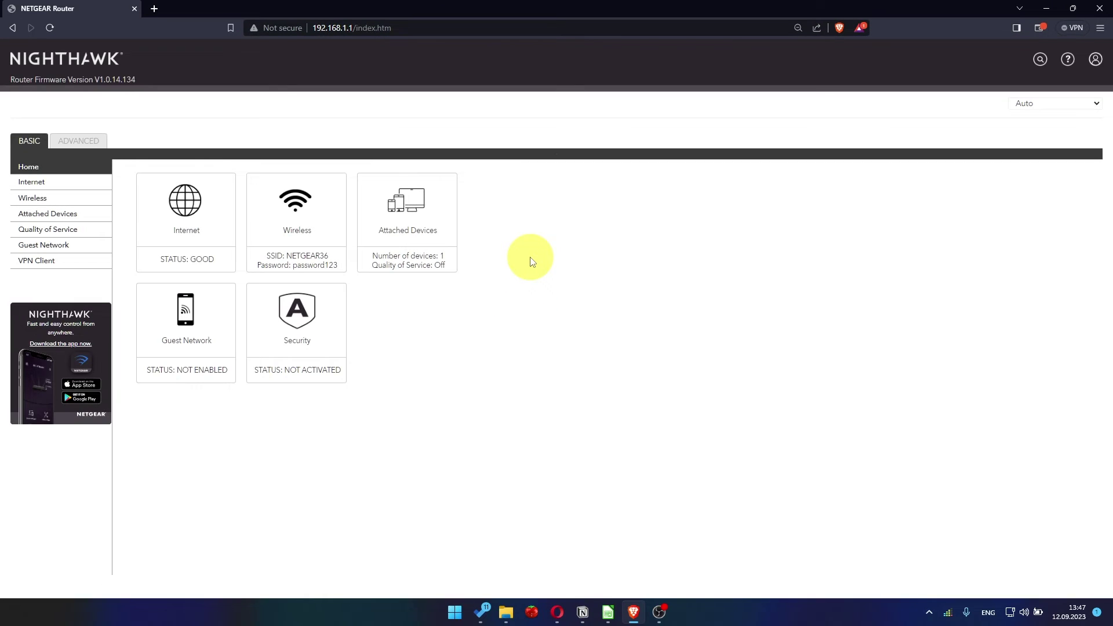
Switch to the ADVANCED tab and bring up Setup Wizard from the left menu
click(1051, 104)
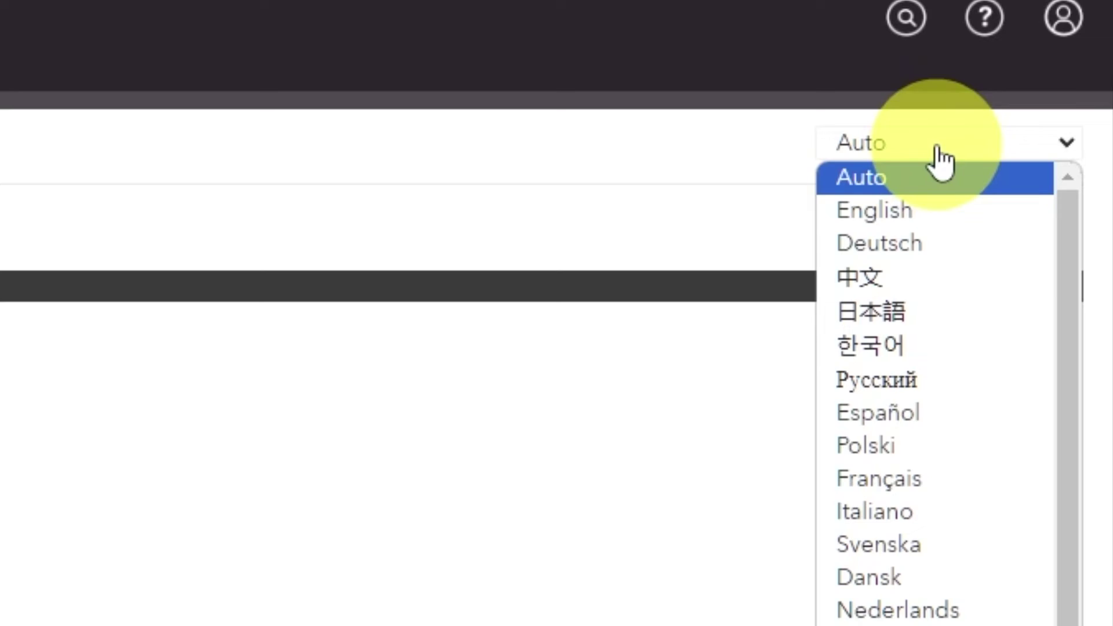
scroll(941, 390, down, 2)
scroll(928, 534, up, 2)
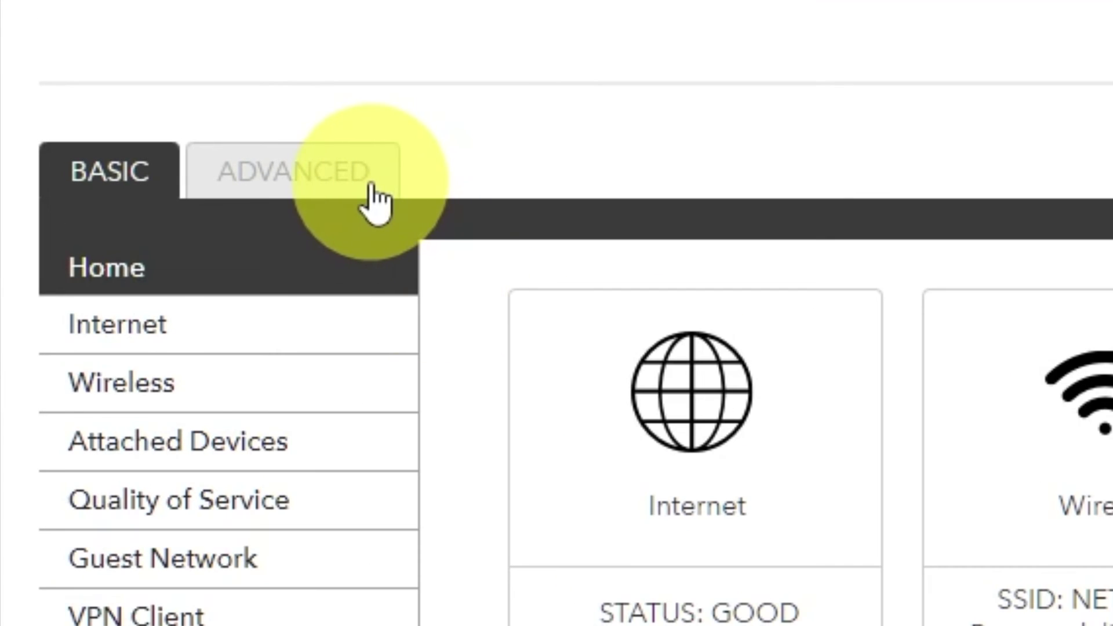
click(374, 200)
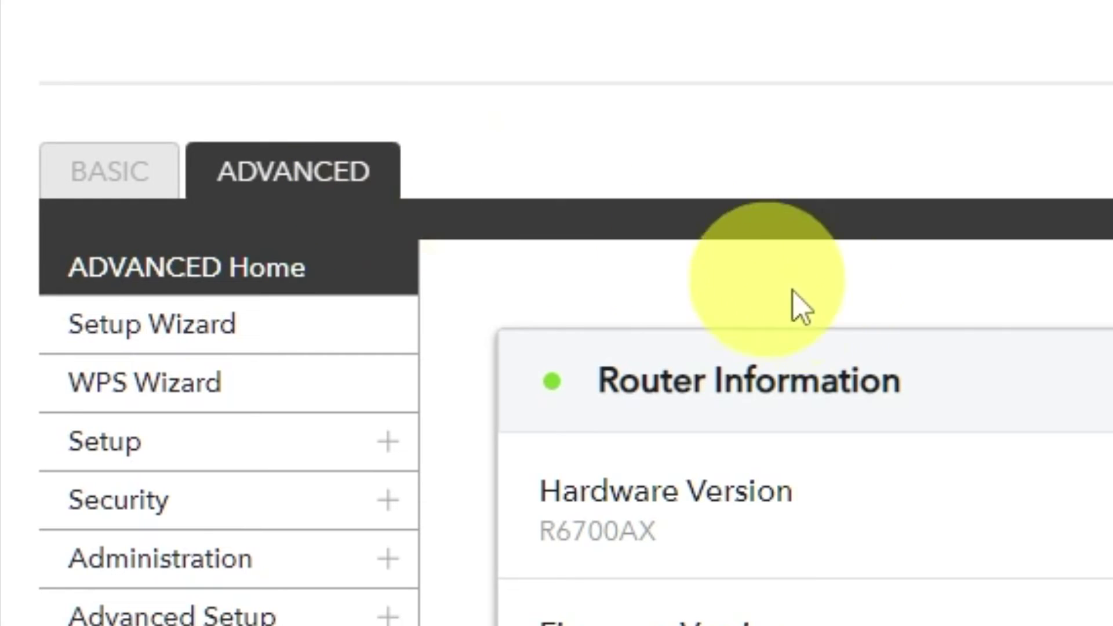
click(309, 347)
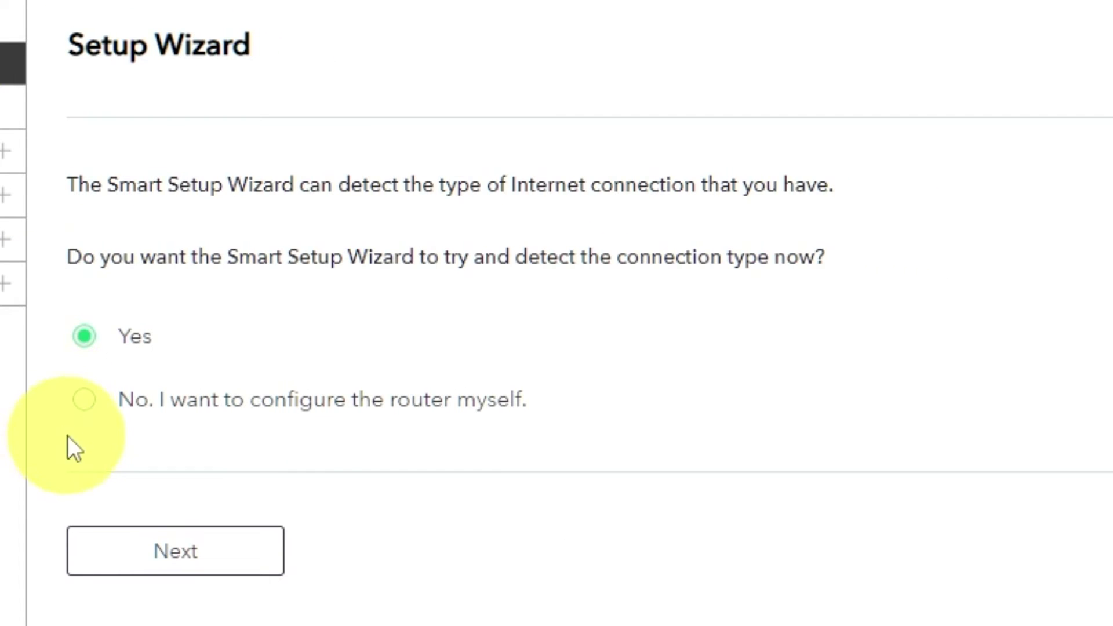
Select 'No. I want to configure the router myself.' and go on to Internet Setup
click(84, 403)
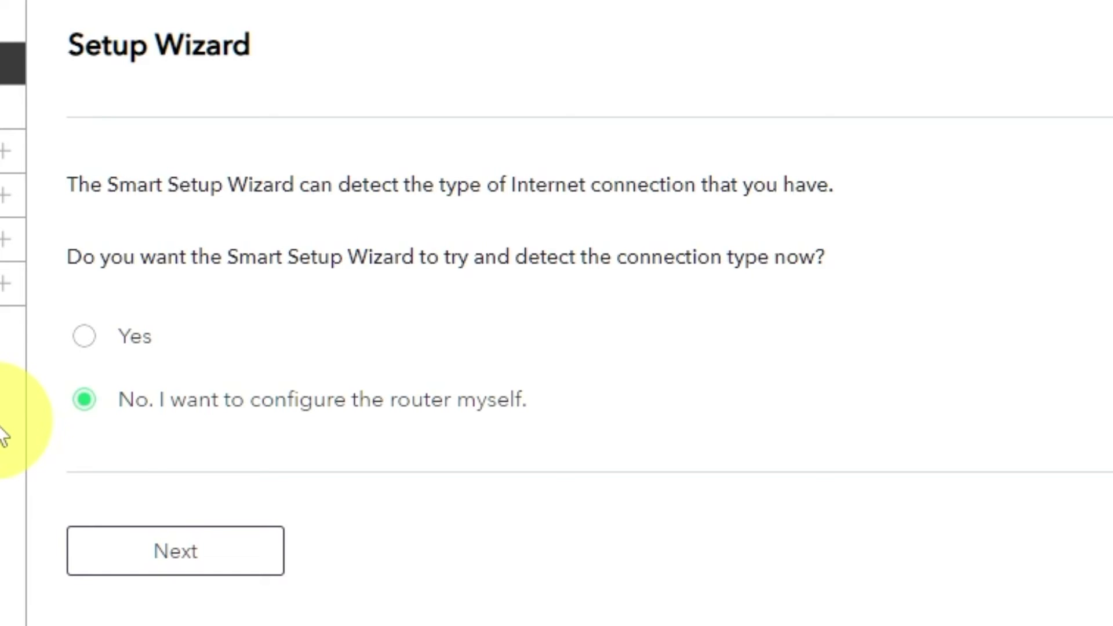
click(199, 562)
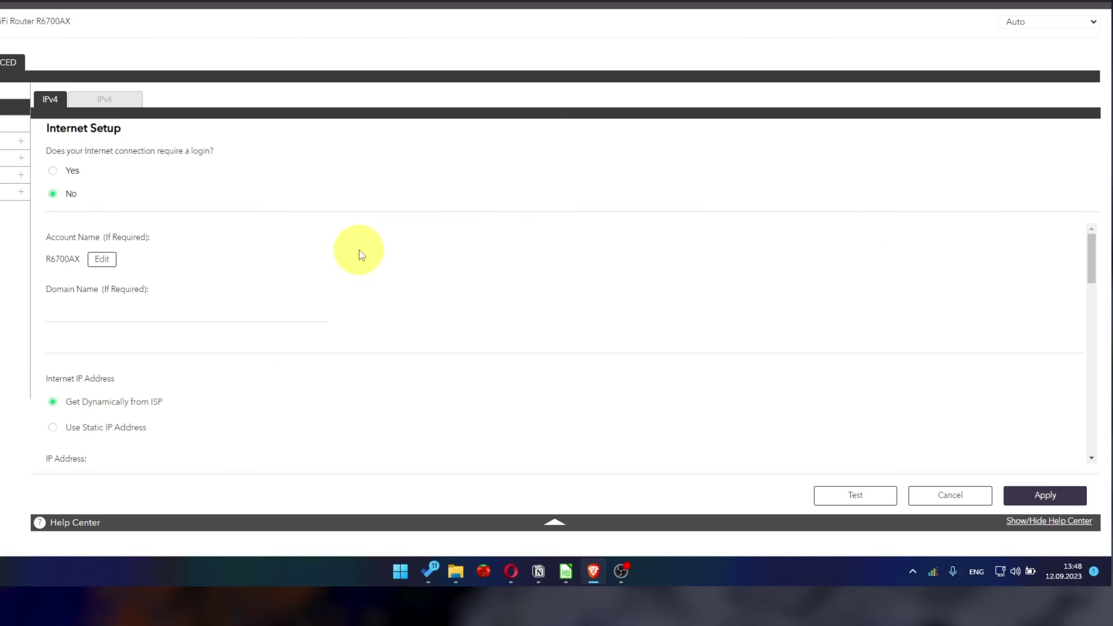
Set the Domain Name Server option to 'Get Automatically from ISP' and apply the Internet Setup
scroll(359, 249, down, 2)
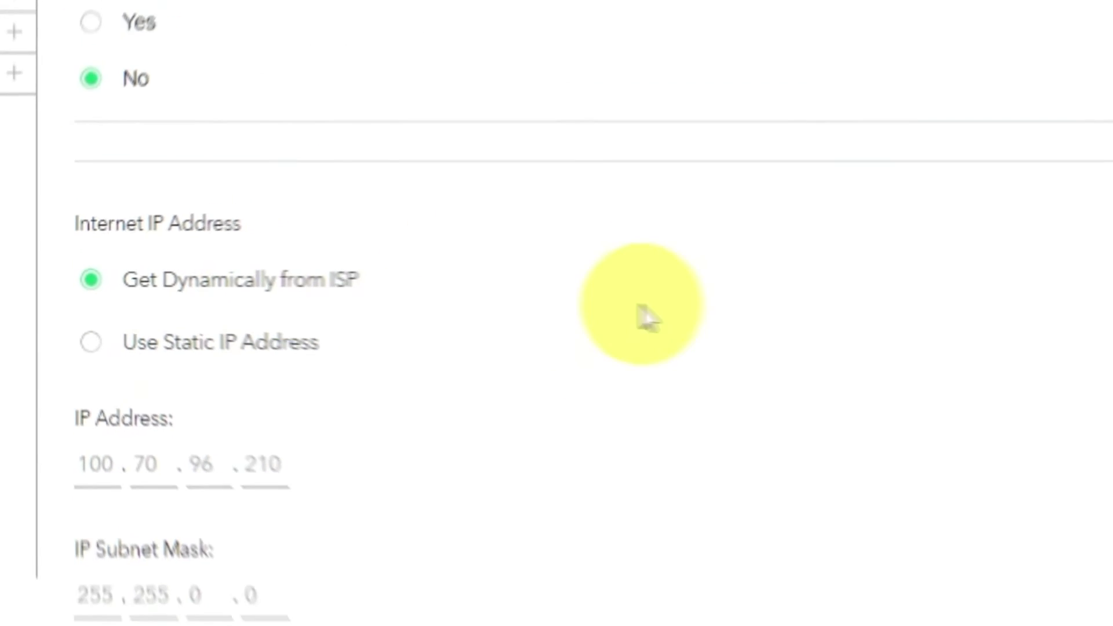
scroll(282, 290, down, 3)
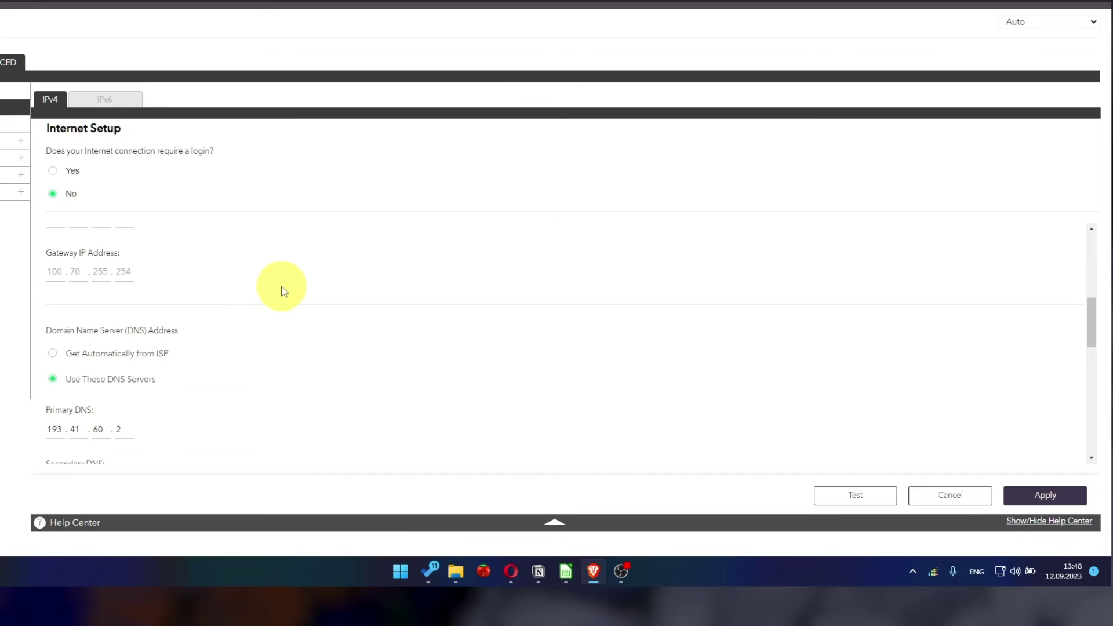
scroll(287, 291, down, 1)
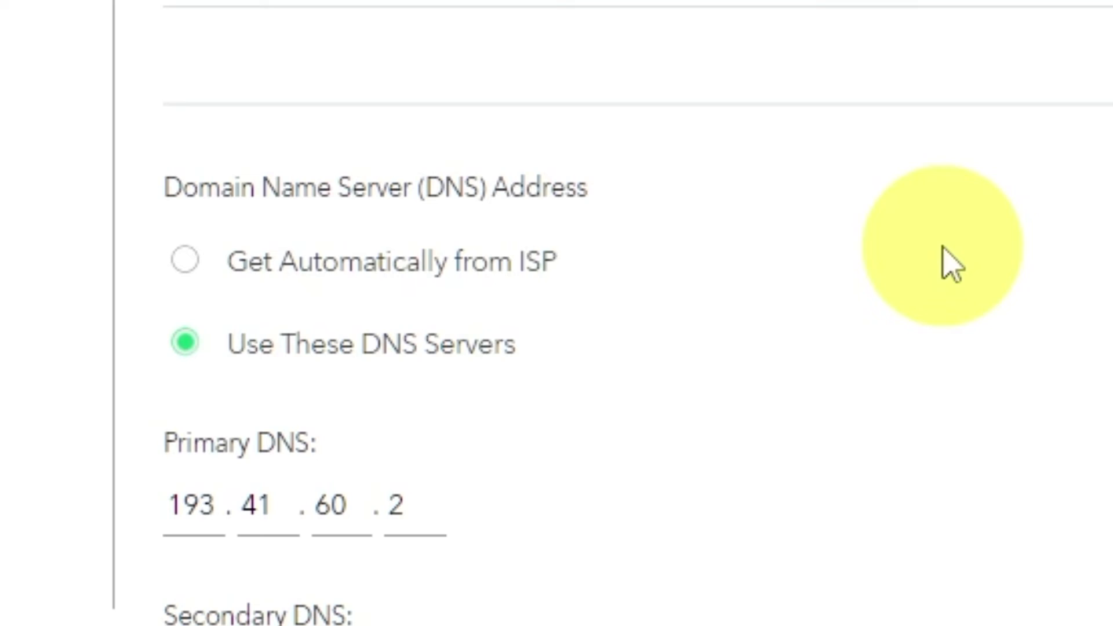
click(185, 262)
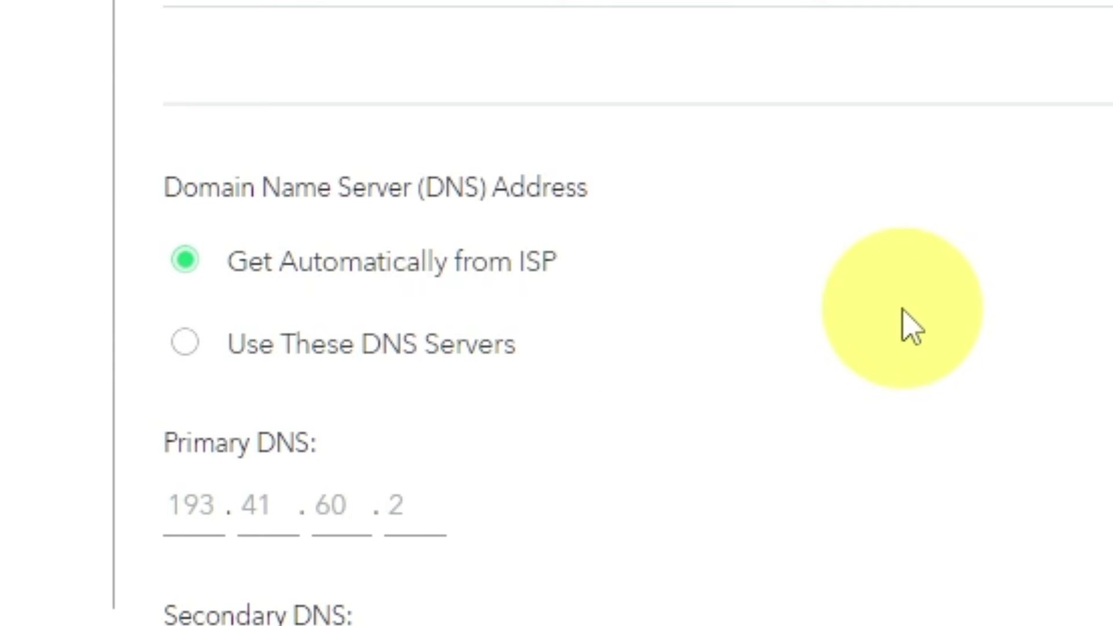
scroll(276, 306, down, 2)
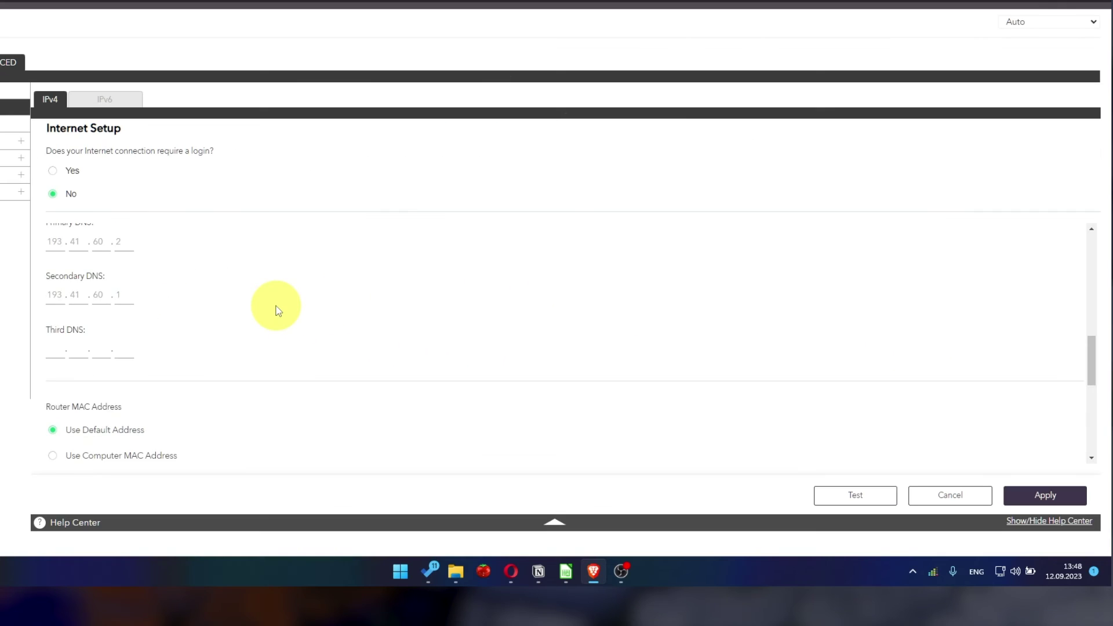
scroll(277, 311, down, 1)
scroll(278, 311, down, 1)
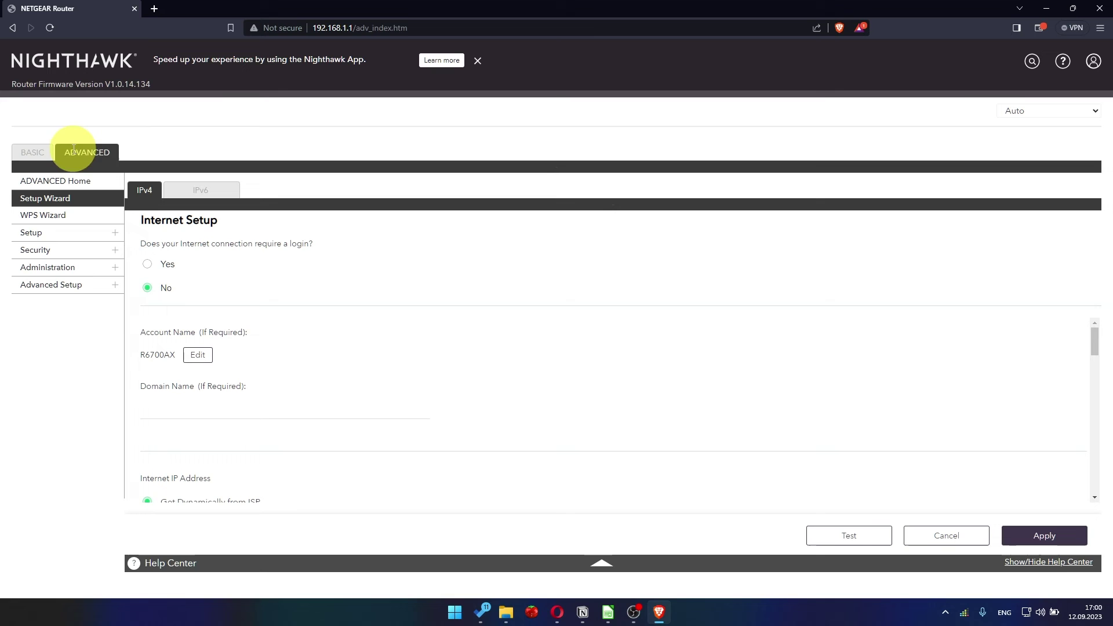
Reload the router admin page and sign in with the admin username and password
click(98, 153)
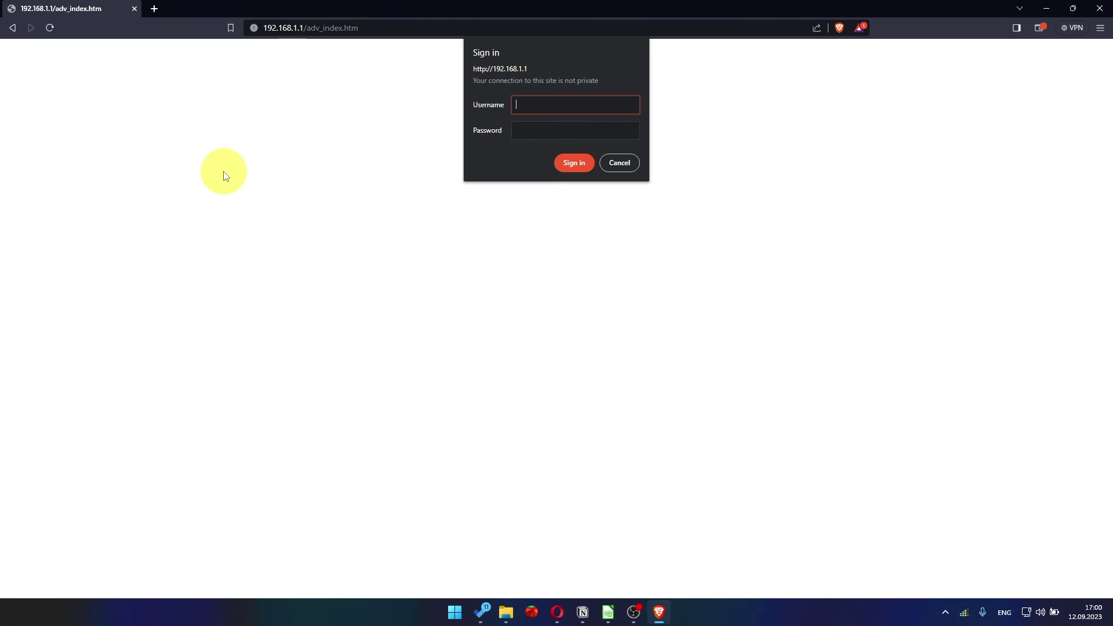
text(admin)
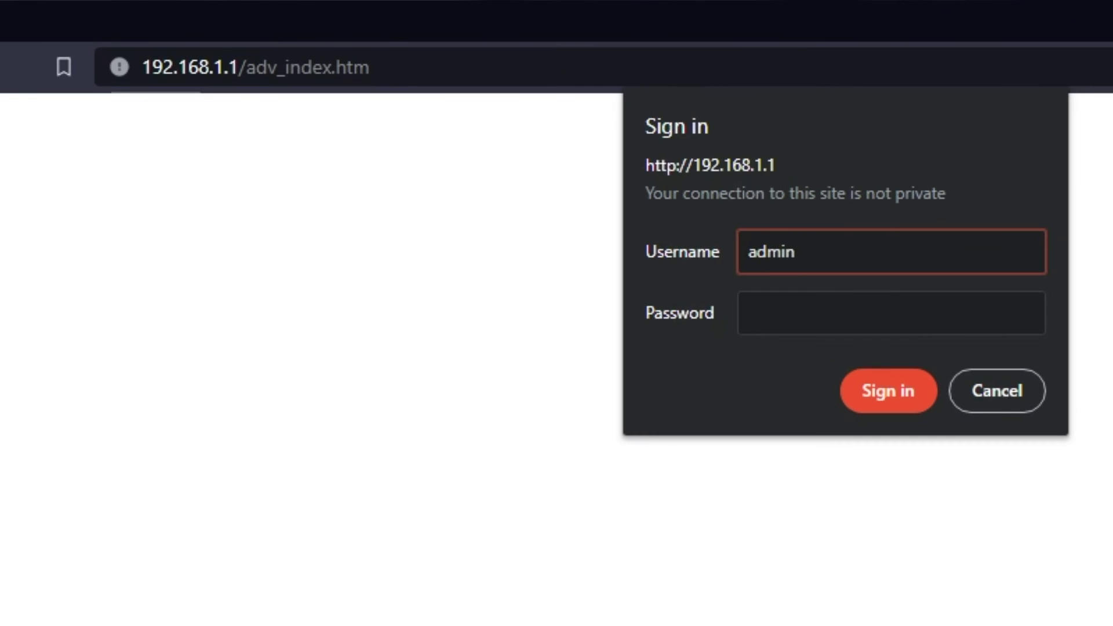
key(Tab)
text(••••••)
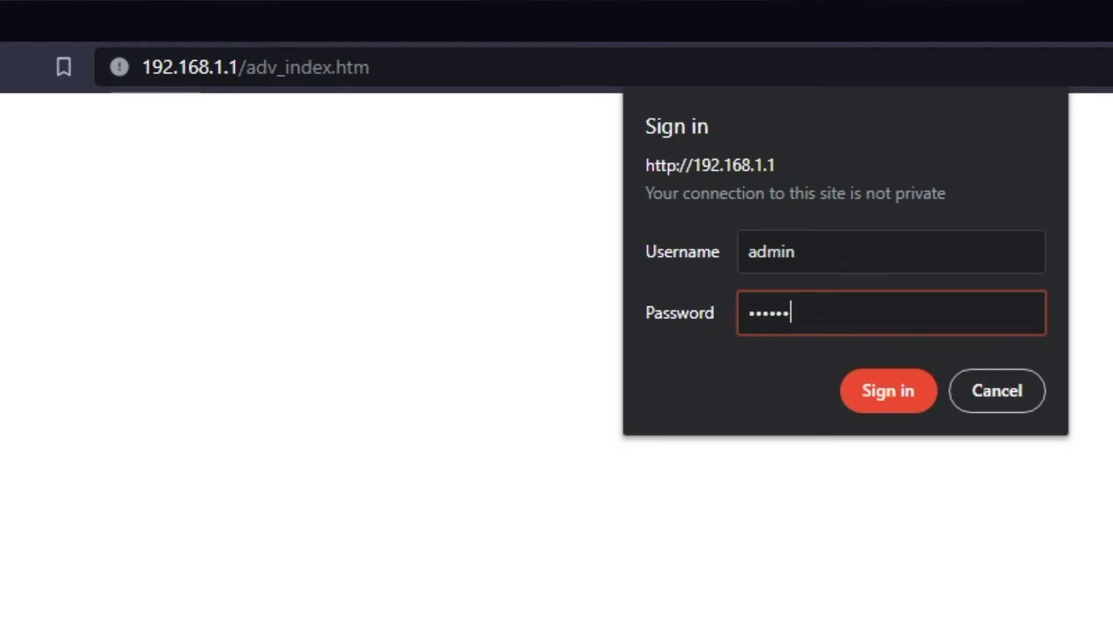
text(••••)
key(Return)
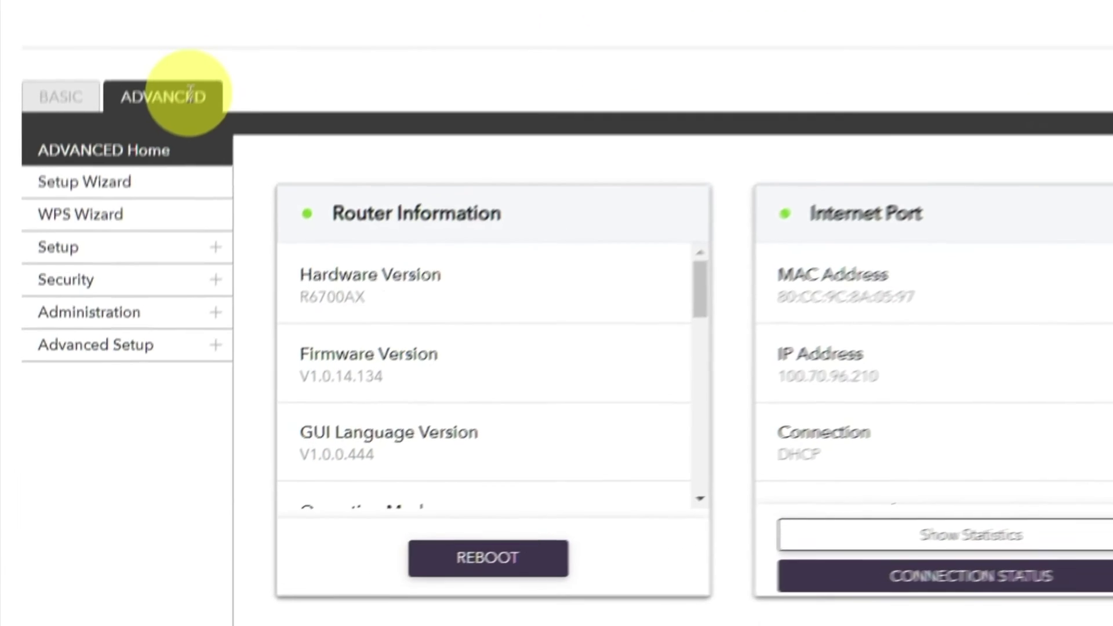
Reboot the router from the ADVANCED dashboard, confirming with Yes
click(151, 231)
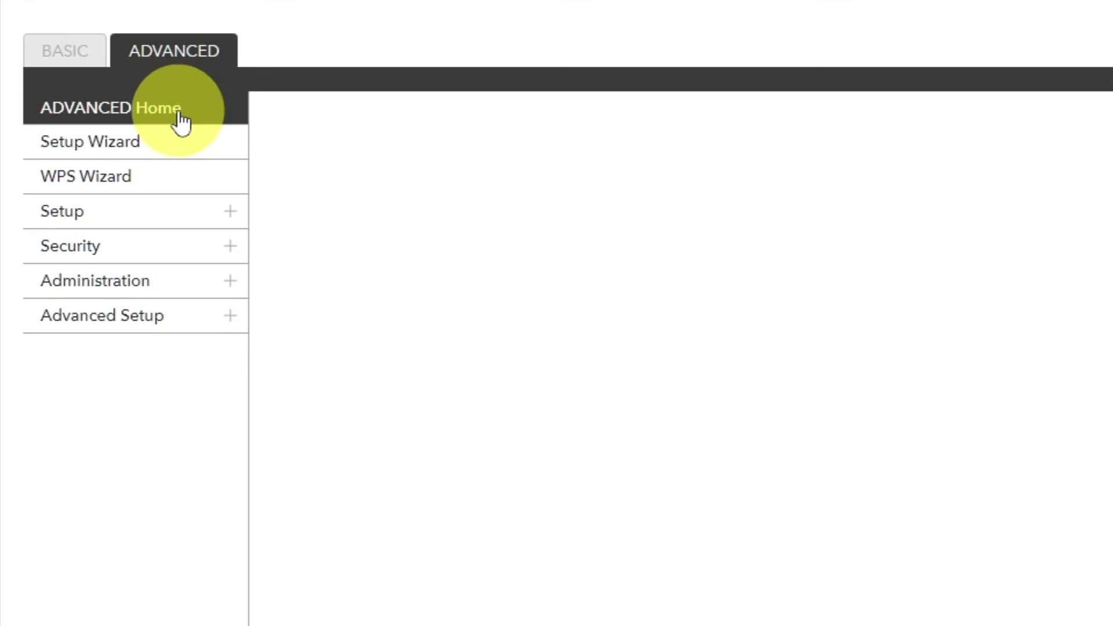
click(503, 542)
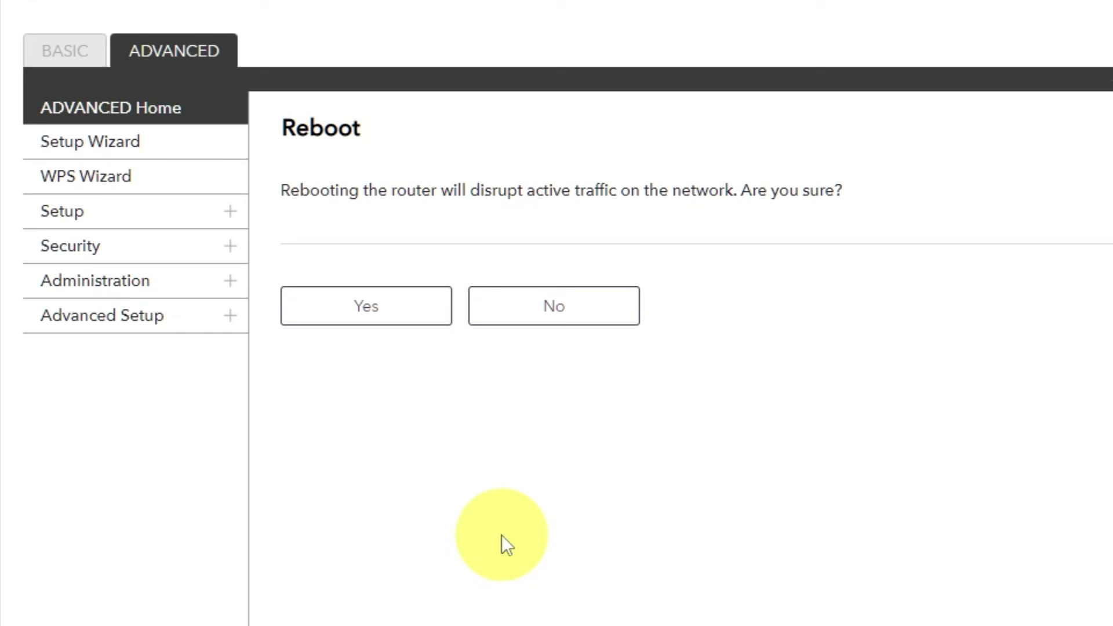
click(368, 313)
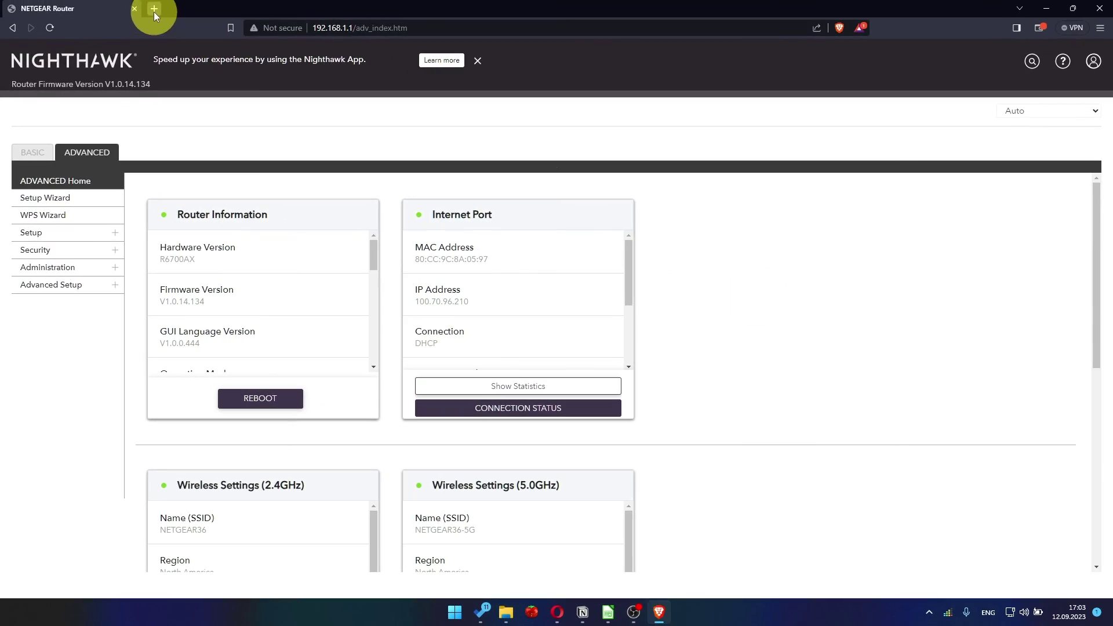
In a new tab, run the 'youtube - Google Search' suggestion to test connectivity
click(154, 10)
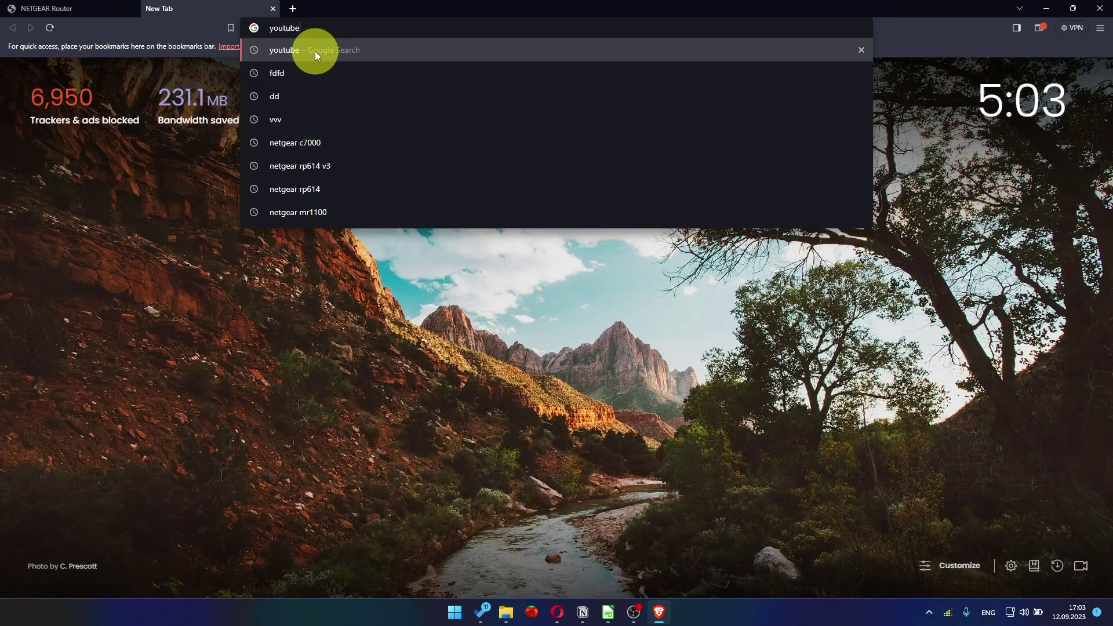
click(314, 51)
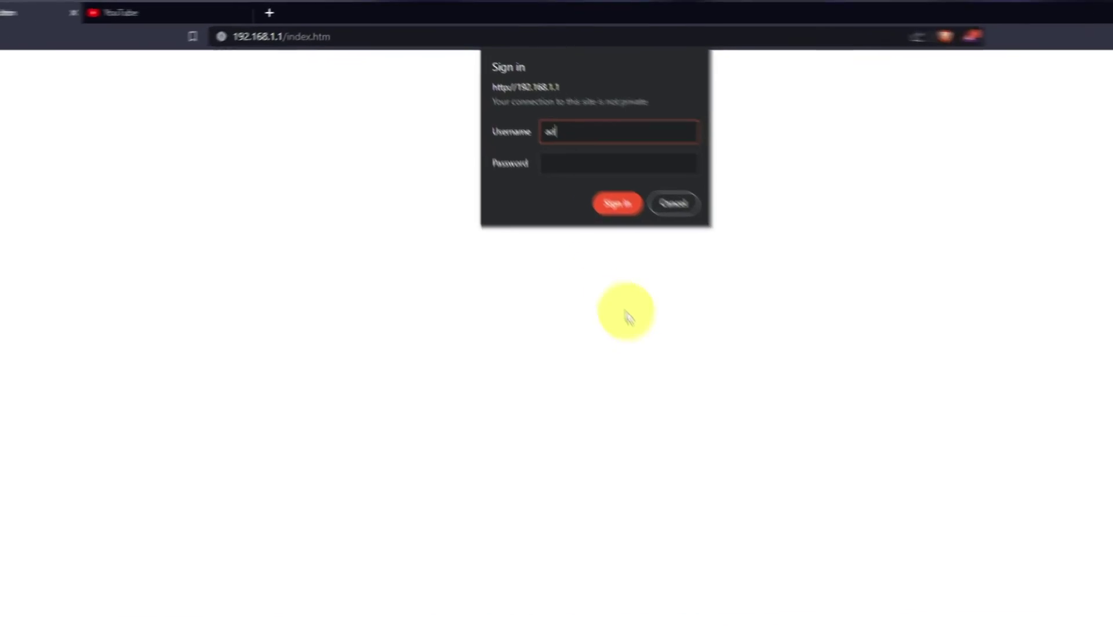
Sign in to the router with the admin credentials and dismiss the NETGEAR Armor popup
text(min)
key(Tab)
text(ad)
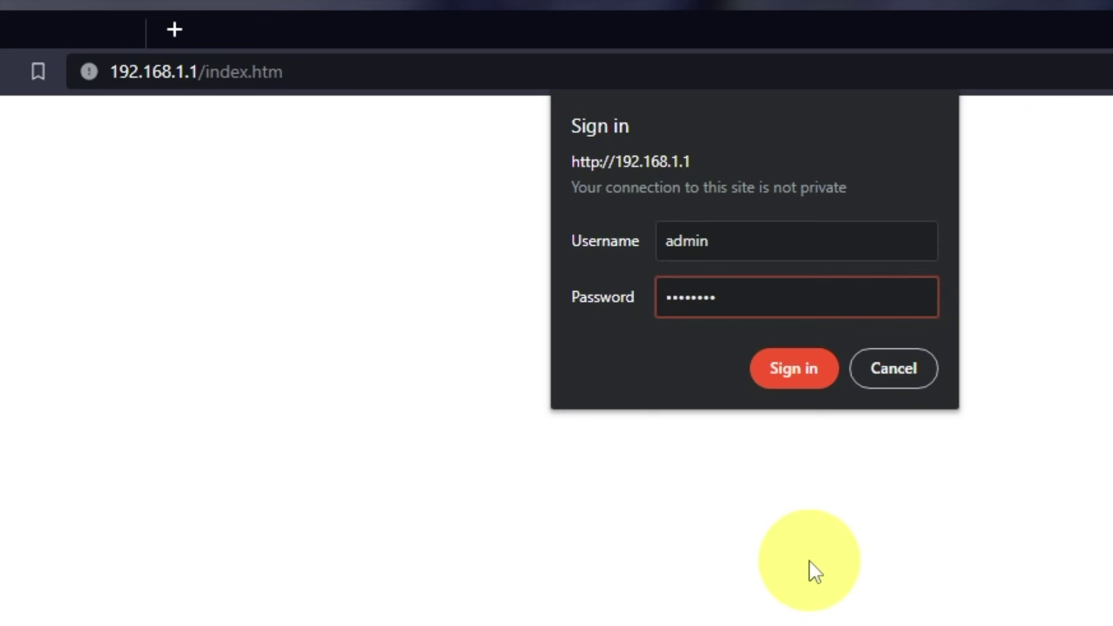
text(12)
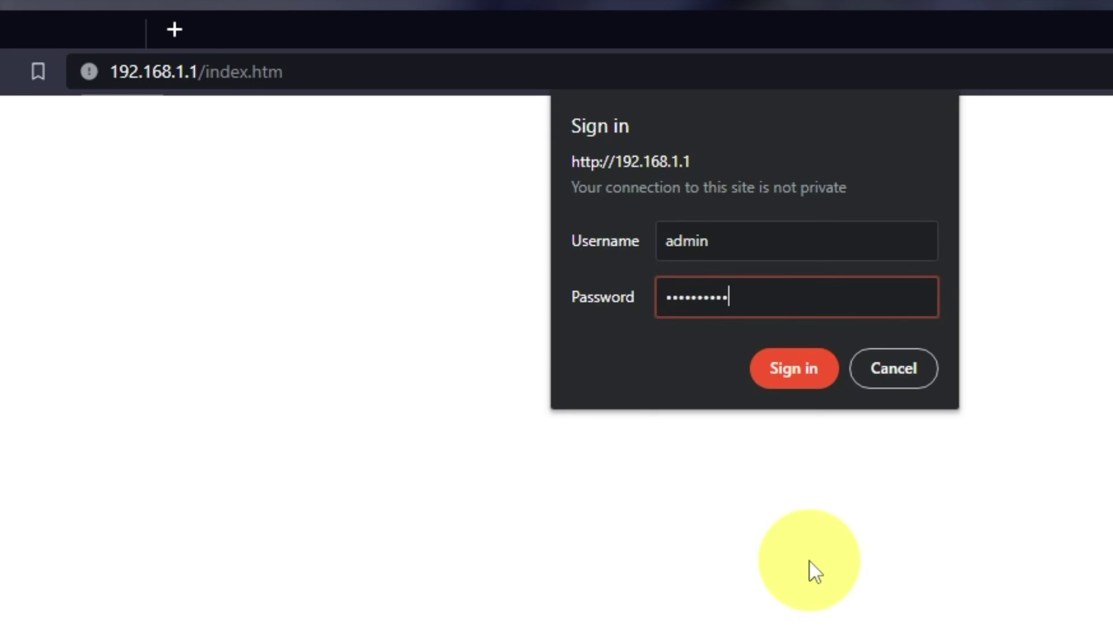
click(806, 374)
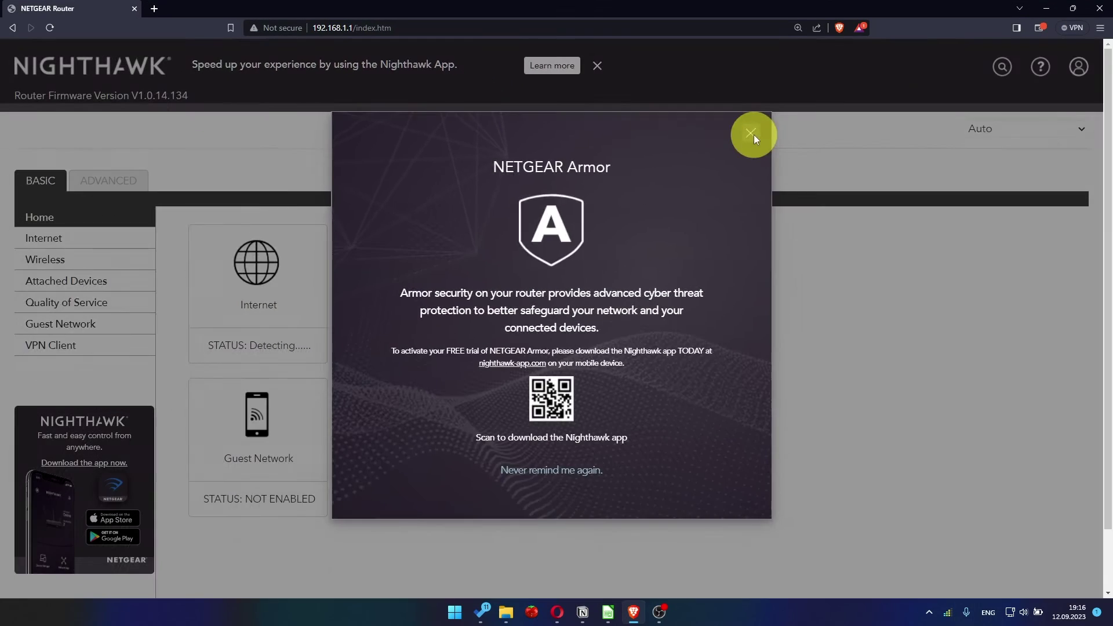
click(949, 211)
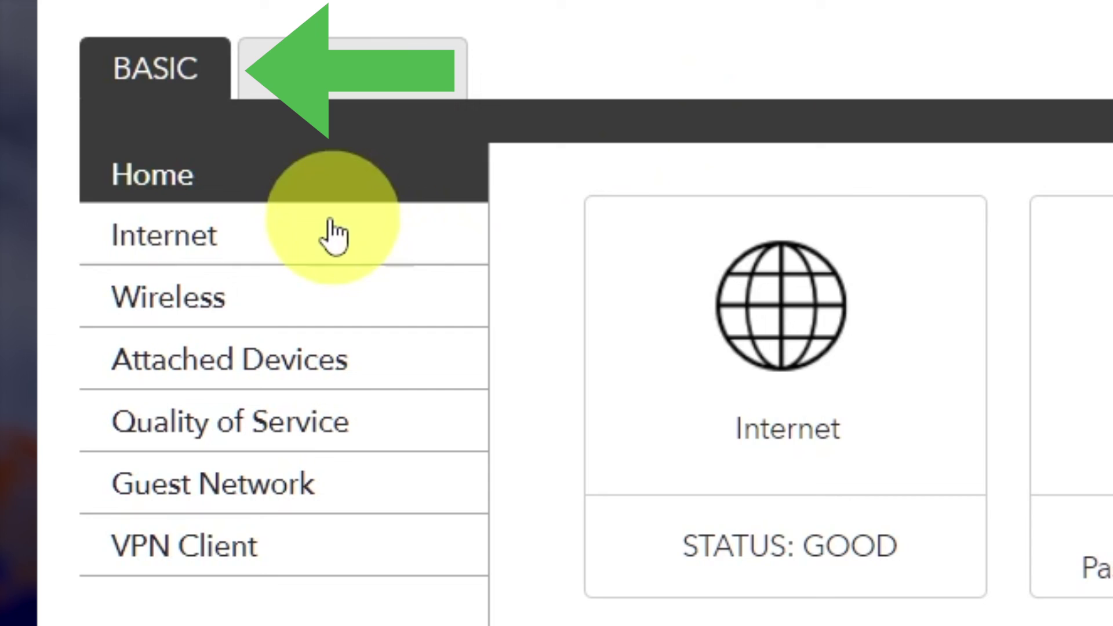
Set the Internet settings to Use Computer MAC Address and apply
click(293, 240)
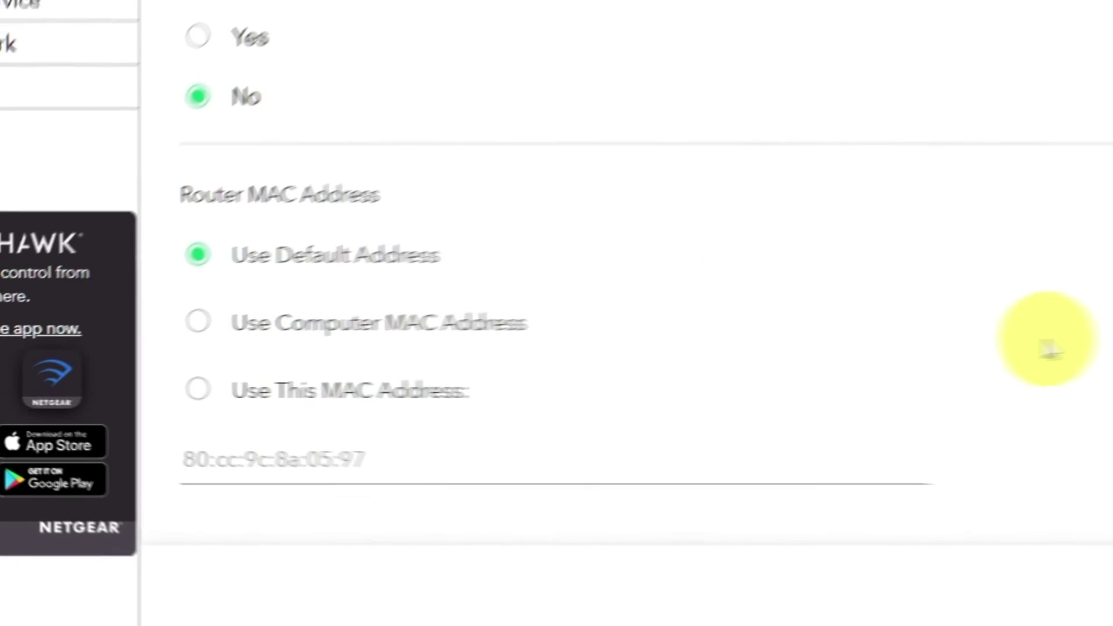
click(265, 309)
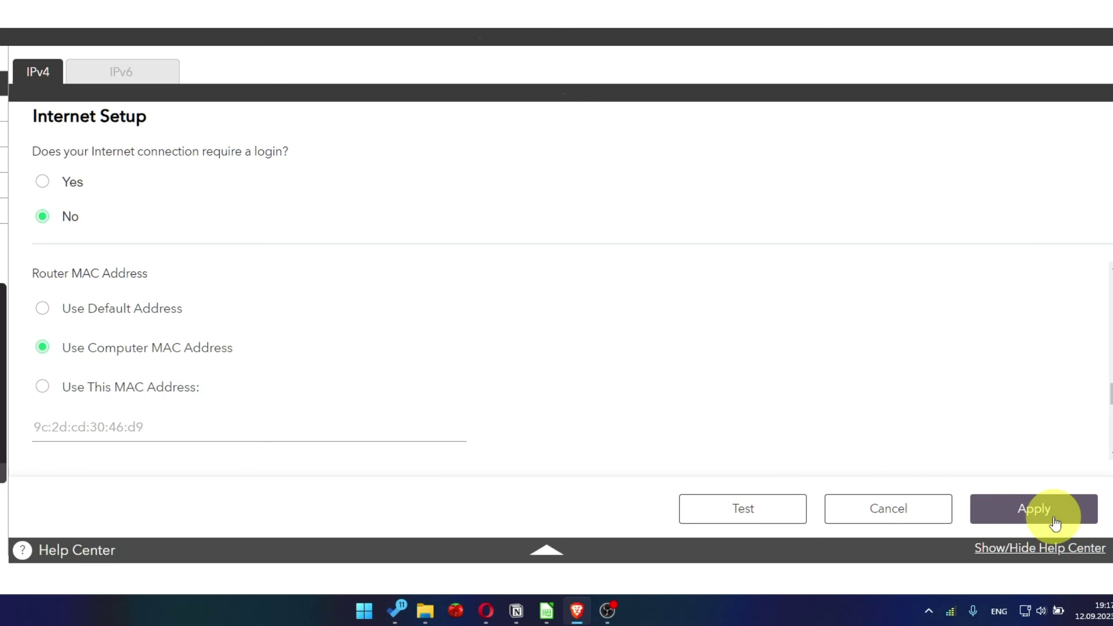
click(1056, 524)
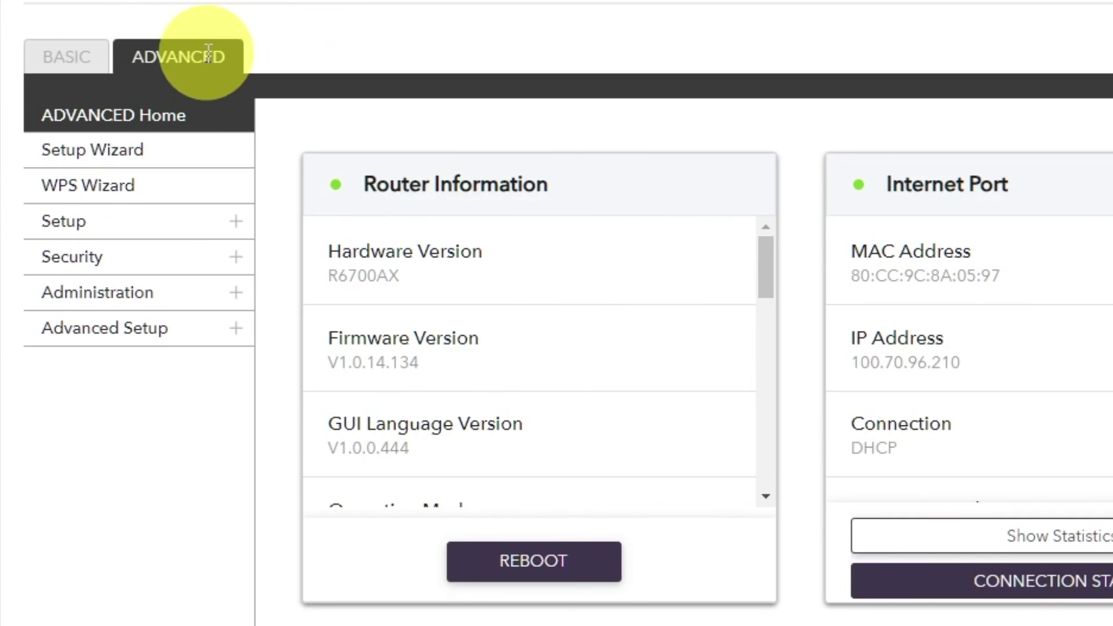
Reboot the router from ADVANCED Home, confirming with Yes
click(207, 53)
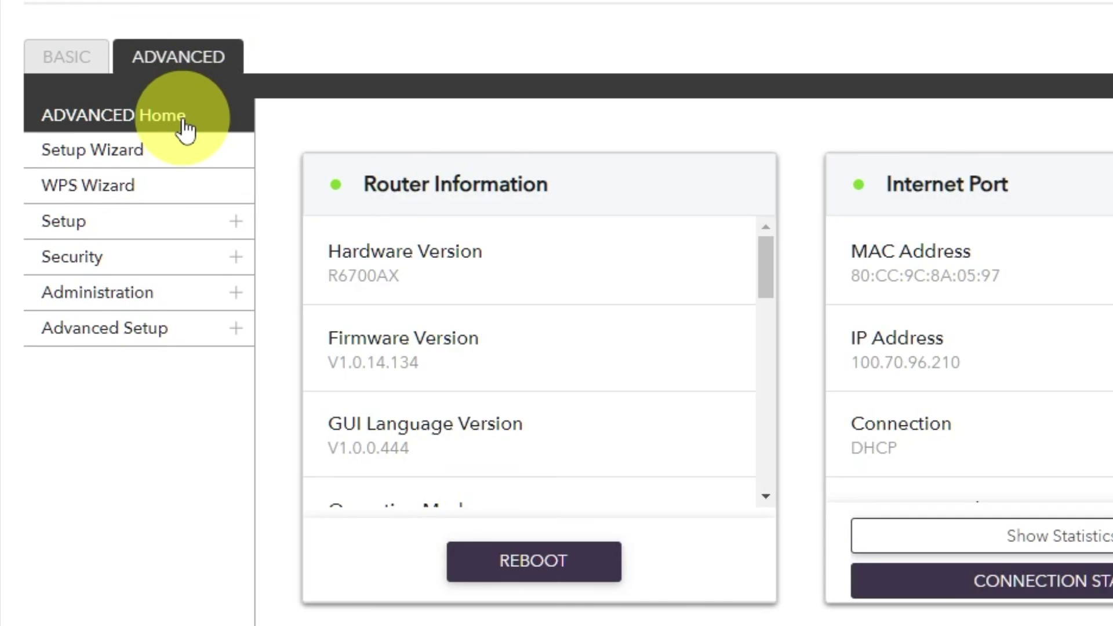
click(185, 123)
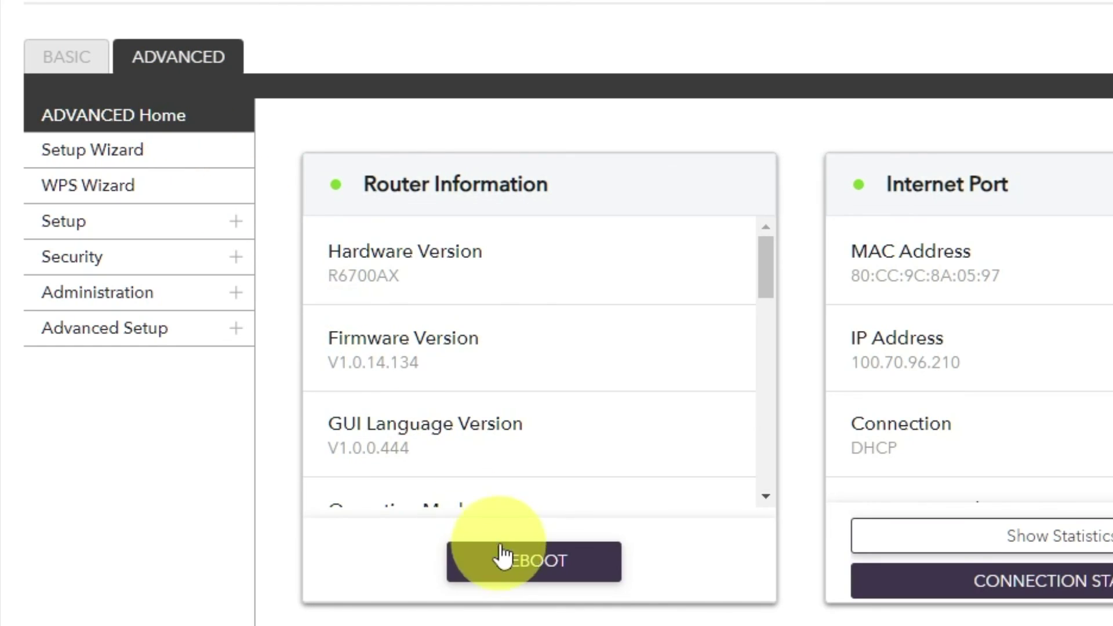
click(516, 558)
click(378, 323)
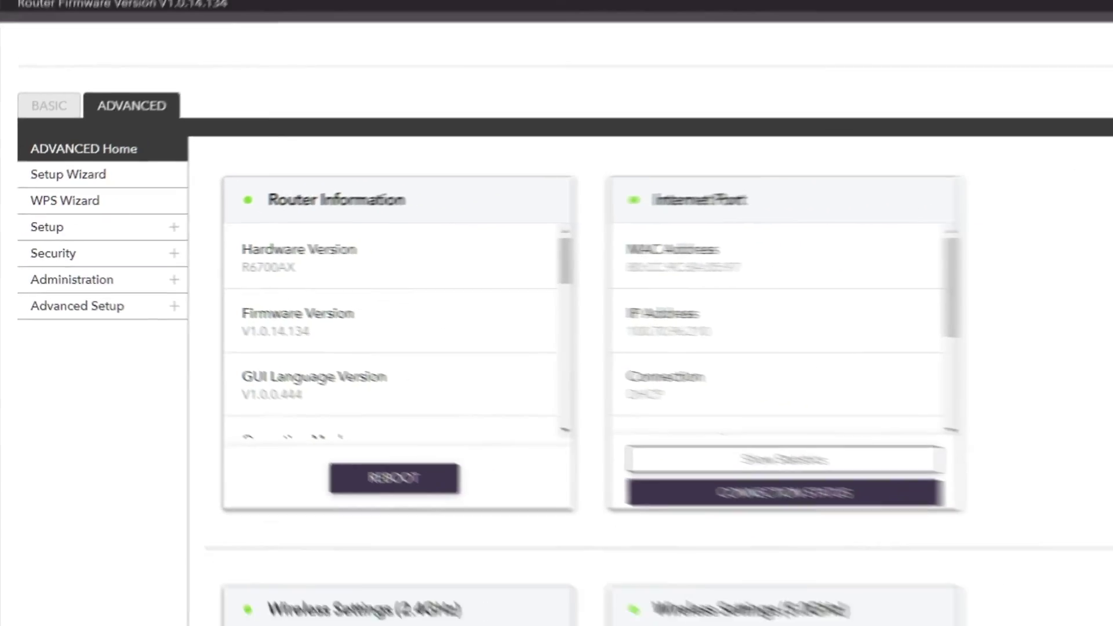
In a new tab, pick the 'youtube - Google Search' suggestion to load results
click(292, 8)
click(338, 30)
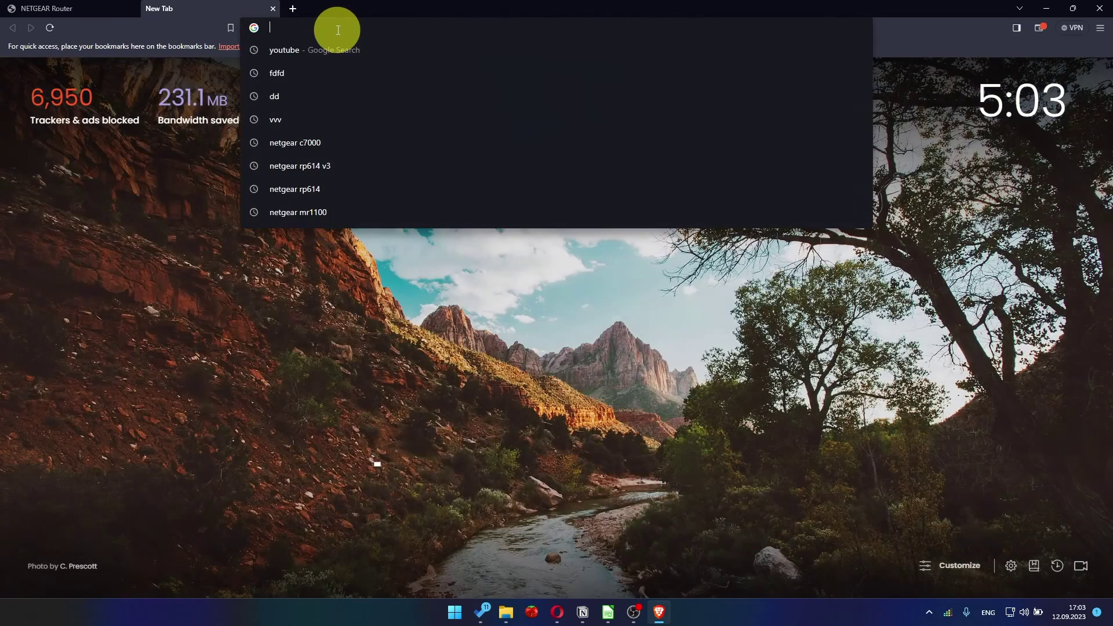
click(315, 51)
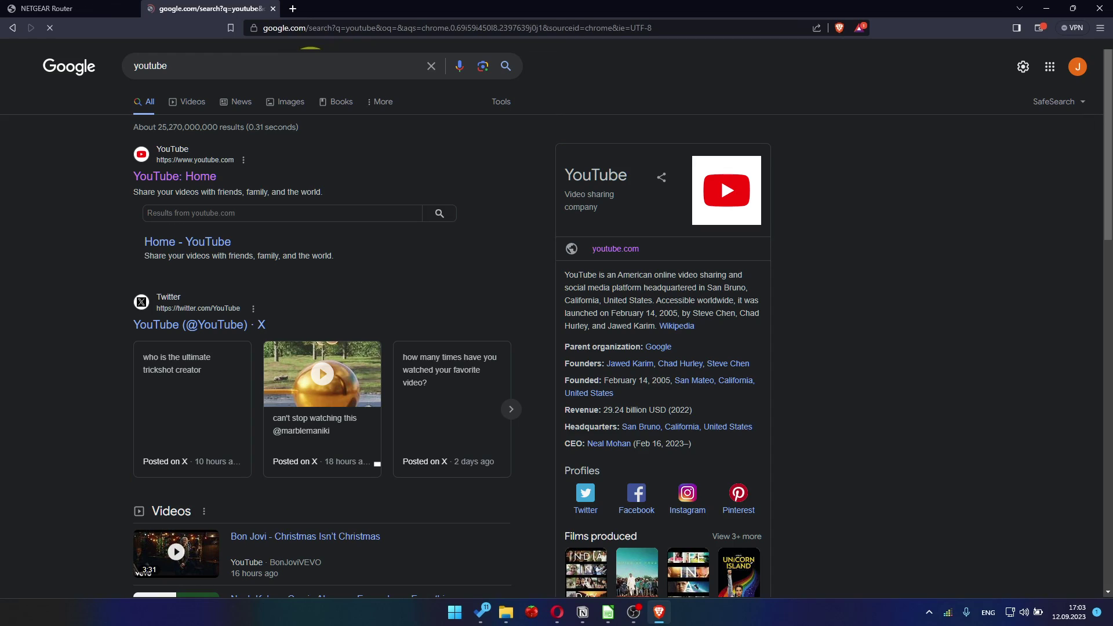